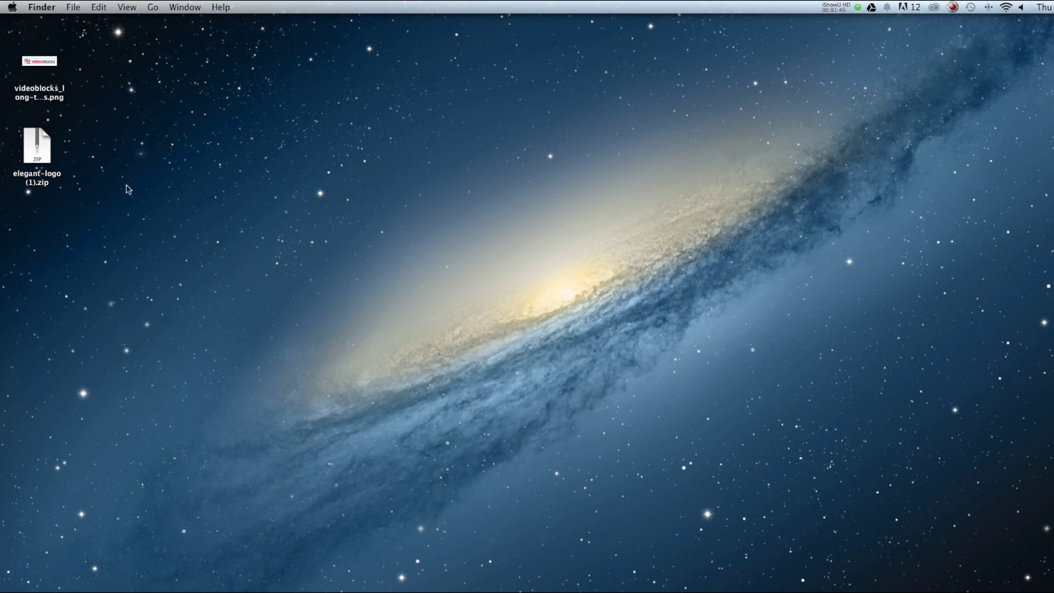
Step: Extract elegant-logo (1).zip on the desktop into the 4-Elegant Logo 2 folder
{"action": "double_click", "coordinate": [37, 158]}
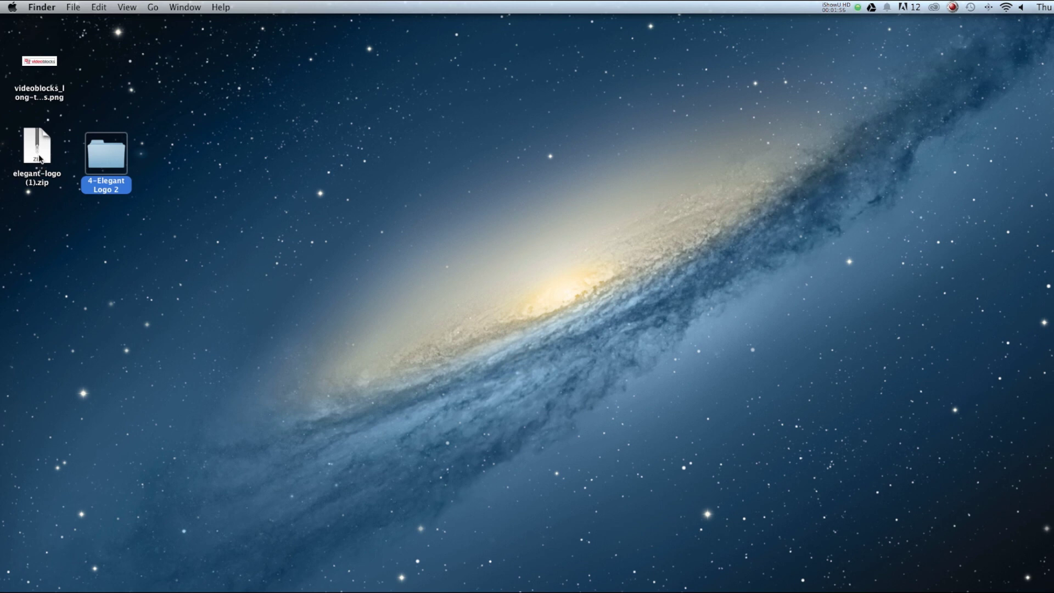
{"action": "right_click", "coordinate": [40, 159]}
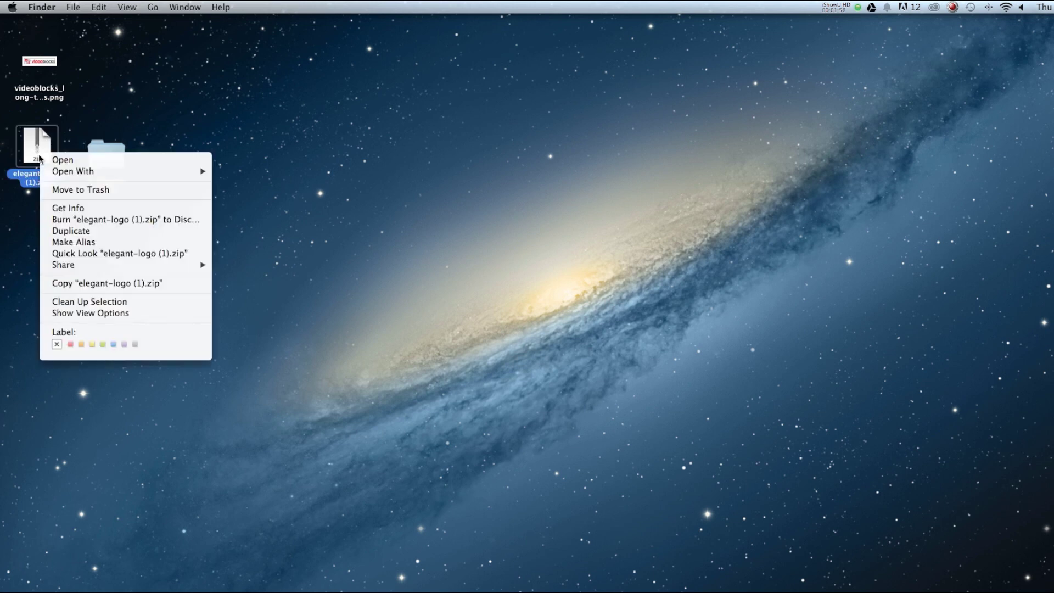
{"action": "left_click", "coordinate": [238, 144]}
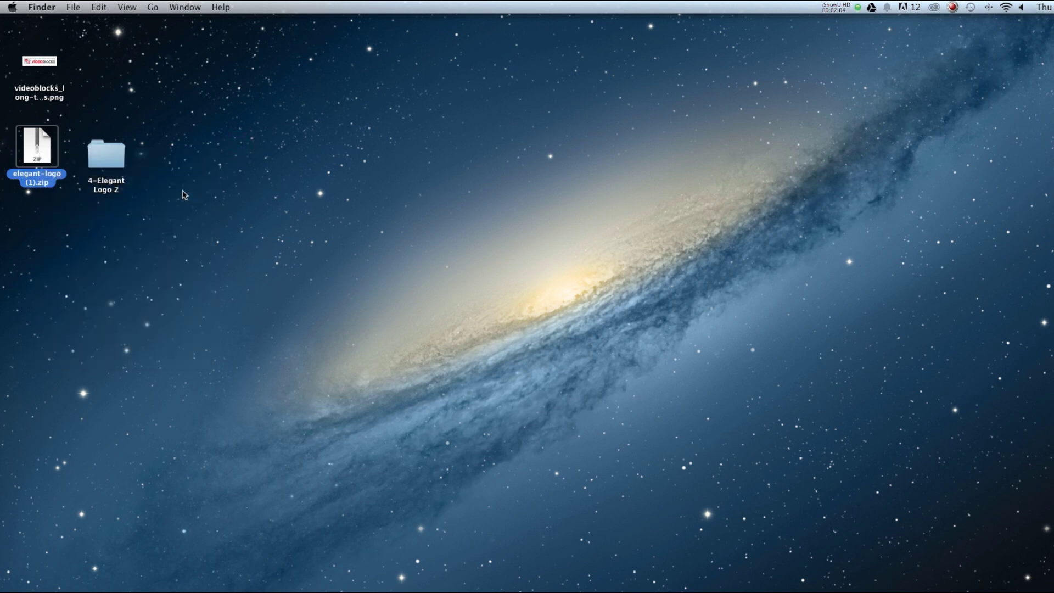
Step: Go through 4-Elegant Logo 2 > Elegant Logo After Effects Files > Elegant Logo_no plugins and launch the .aep project
{"action": "double_click", "coordinate": [104, 153]}
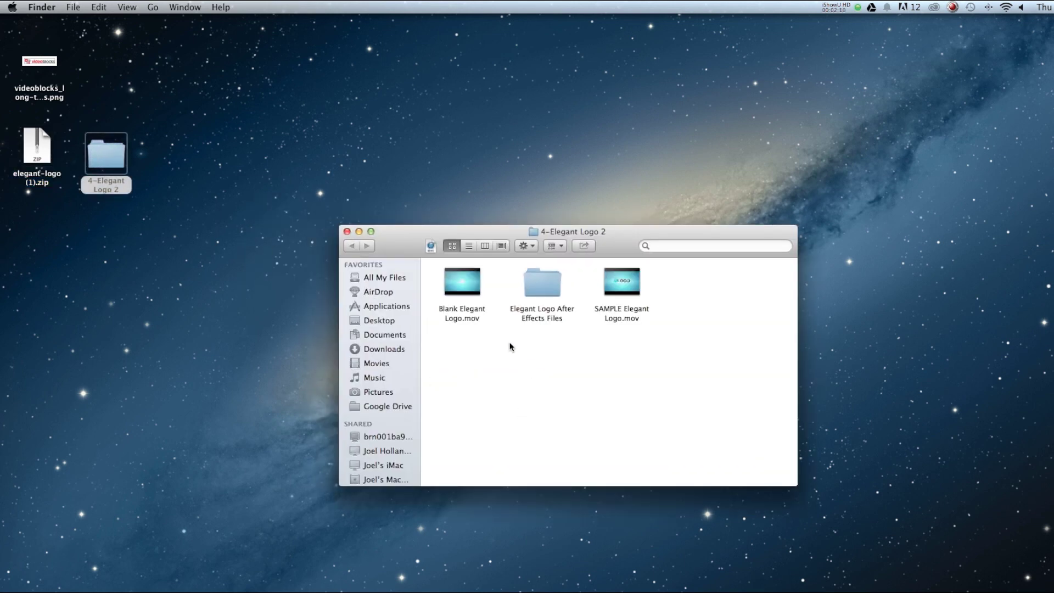
{"action": "double_click", "coordinate": [536, 297]}
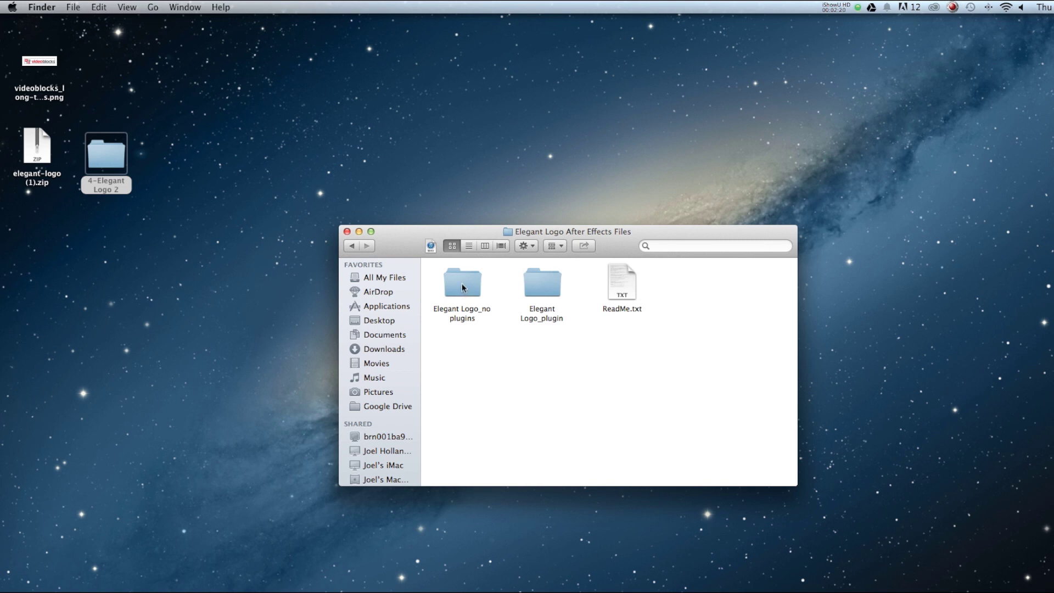
{"action": "double_click", "coordinate": [463, 283]}
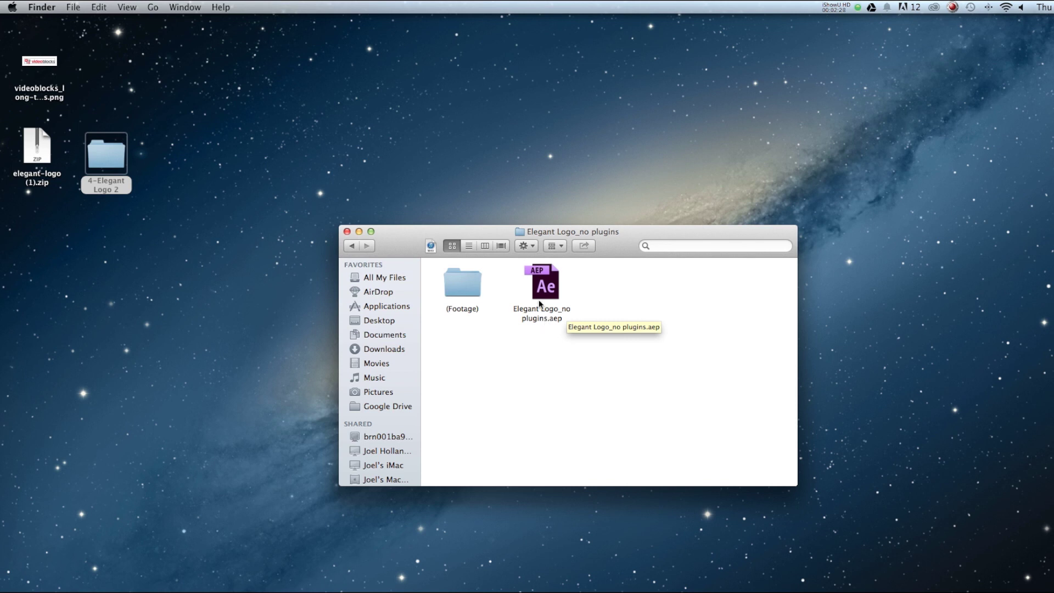
{"action": "double_click", "coordinate": [551, 290]}
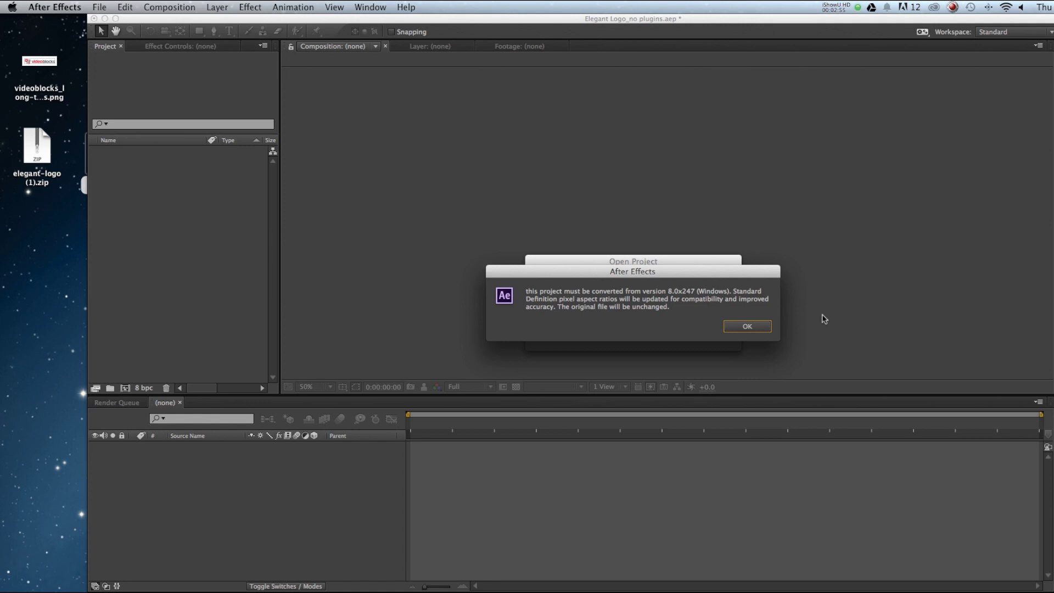
Step: Accept the version conversion and the missing-fonts notice so the project loads
{"action": "left_click", "coordinate": [736, 328]}
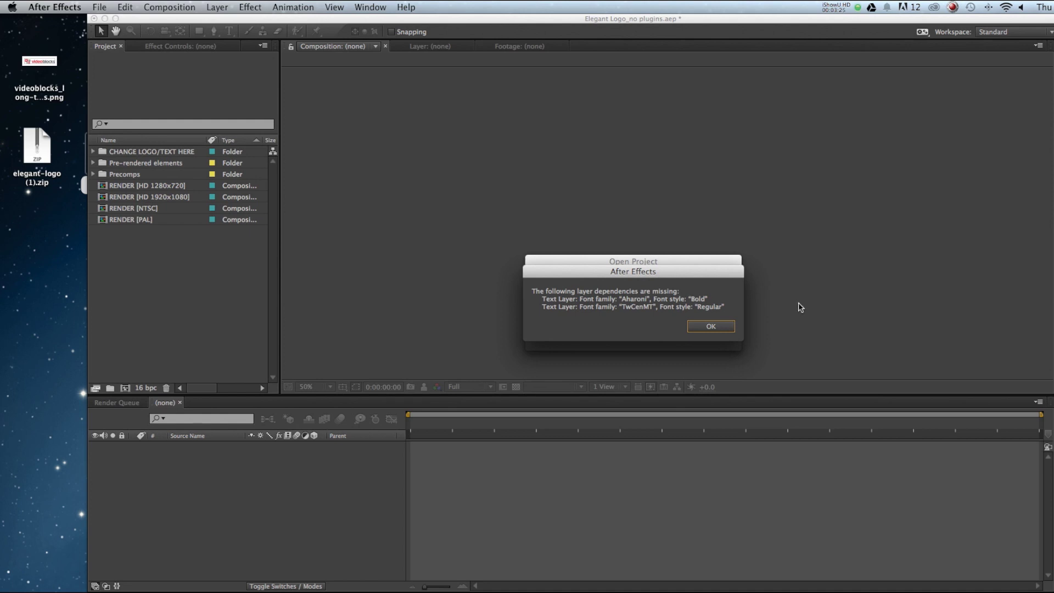
{"action": "left_click", "coordinate": [720, 328]}
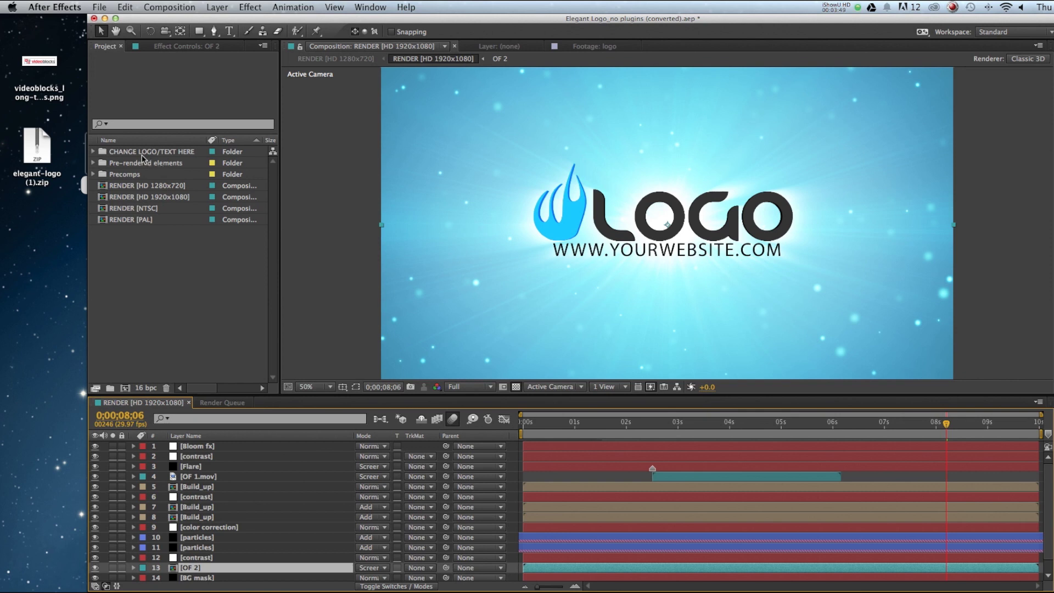
Step: Select the CHANGE LOGO/TEXT HERE folder in the Project panel and expand it
{"action": "left_click", "coordinate": [111, 154]}
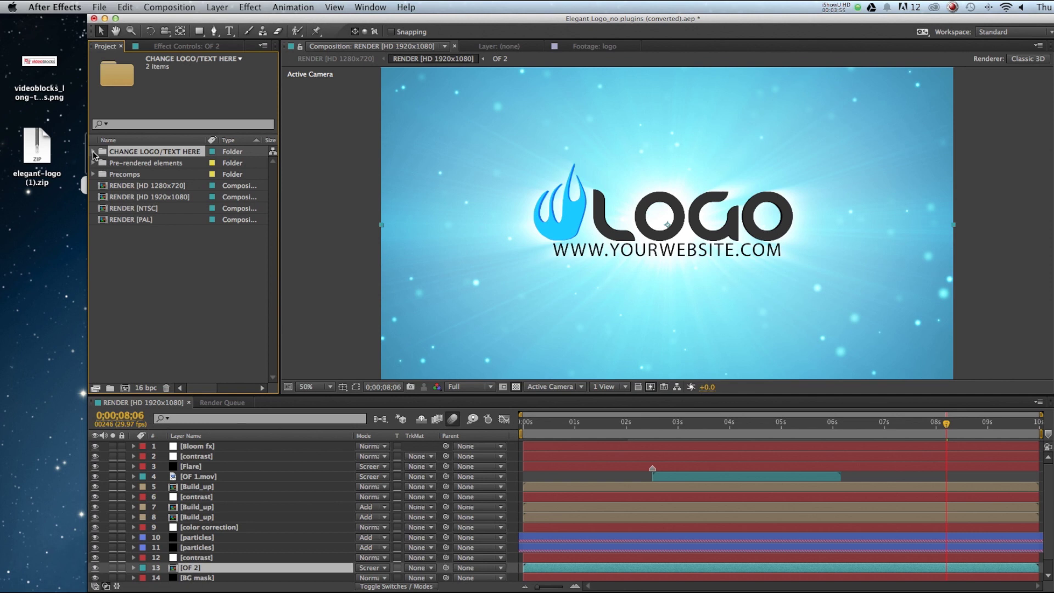
{"action": "left_click", "coordinate": [94, 151]}
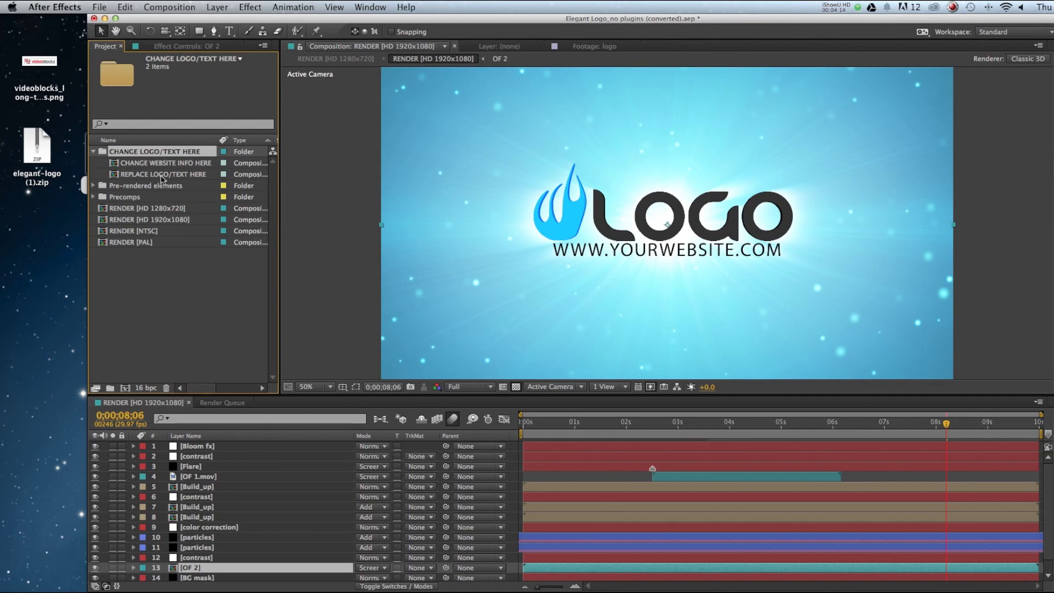
Step: Import videoblocks_long-trans.png by dragging it from the desktop into the Project panel
{"action": "left_click", "coordinate": [98, 7]}
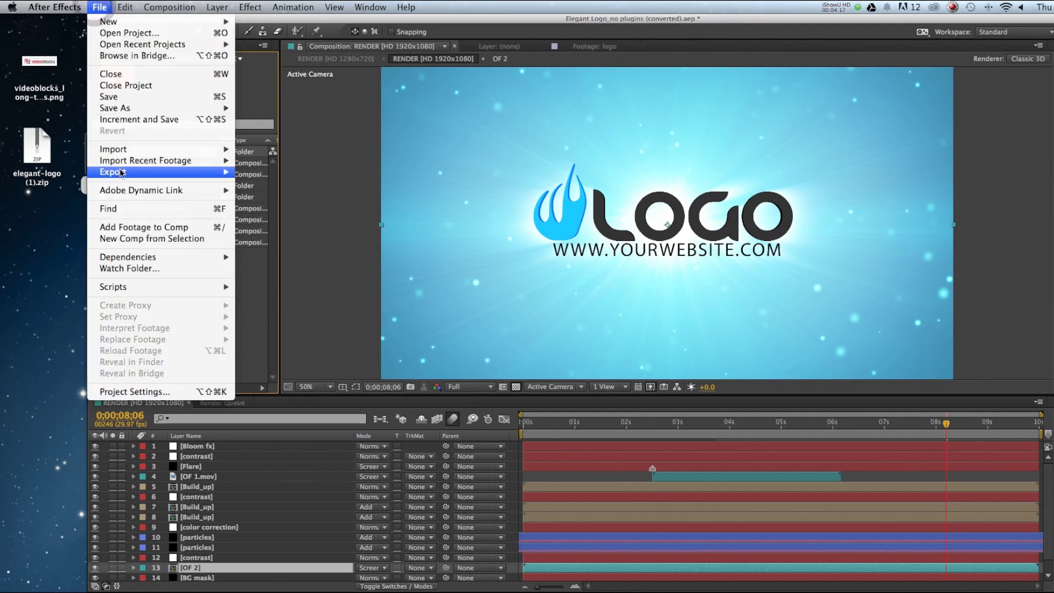
{"action": "mouse_move", "coordinate": [126, 155]}
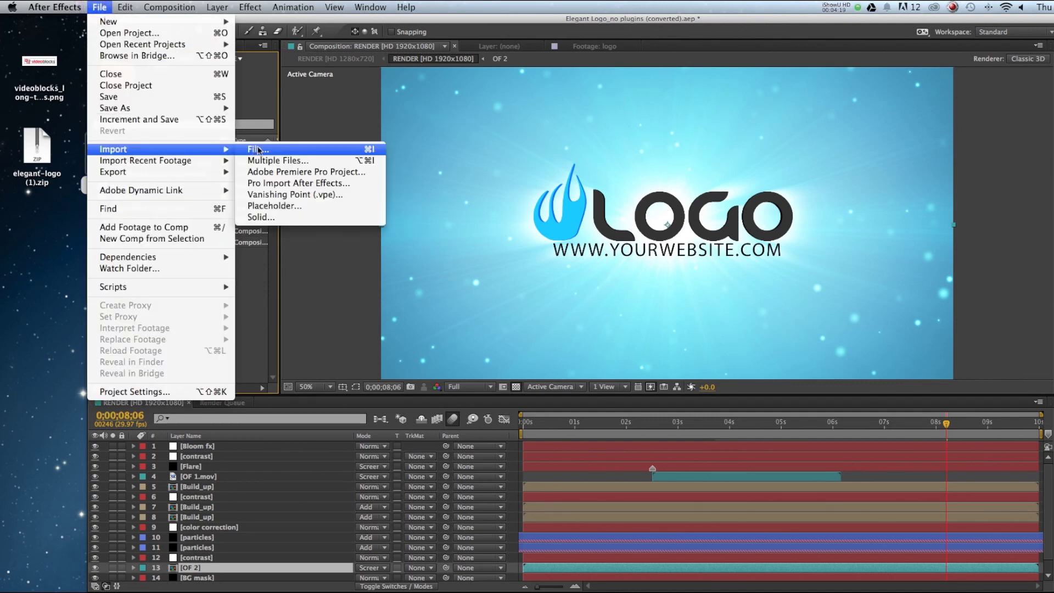
{"action": "left_click", "coordinate": [258, 161]}
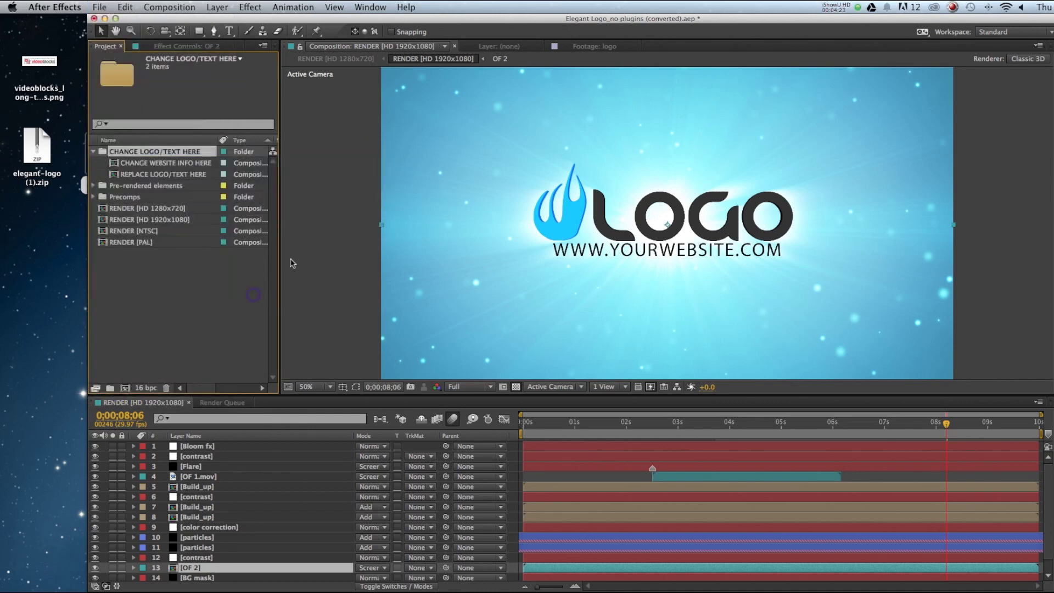
{"action": "left_click_drag", "start_coordinate": [50, 74], "coordinate": [131, 161]}
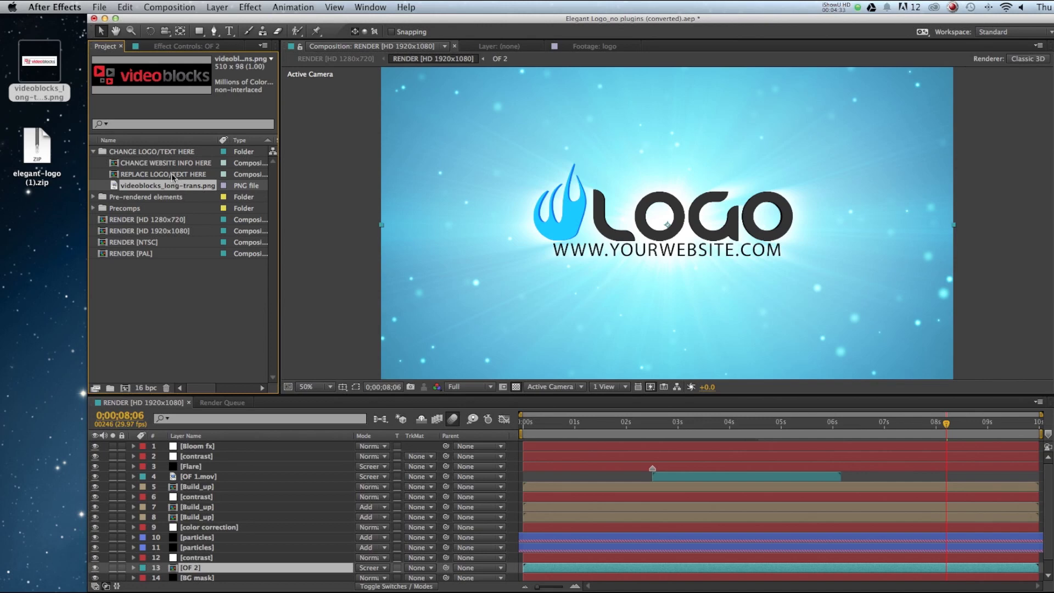
Step: In REPLACE LOGO/TEXT HERE, swap the placeholder logo layer for videoblocks_long-trans.png
{"action": "double_click", "coordinate": [172, 174]}
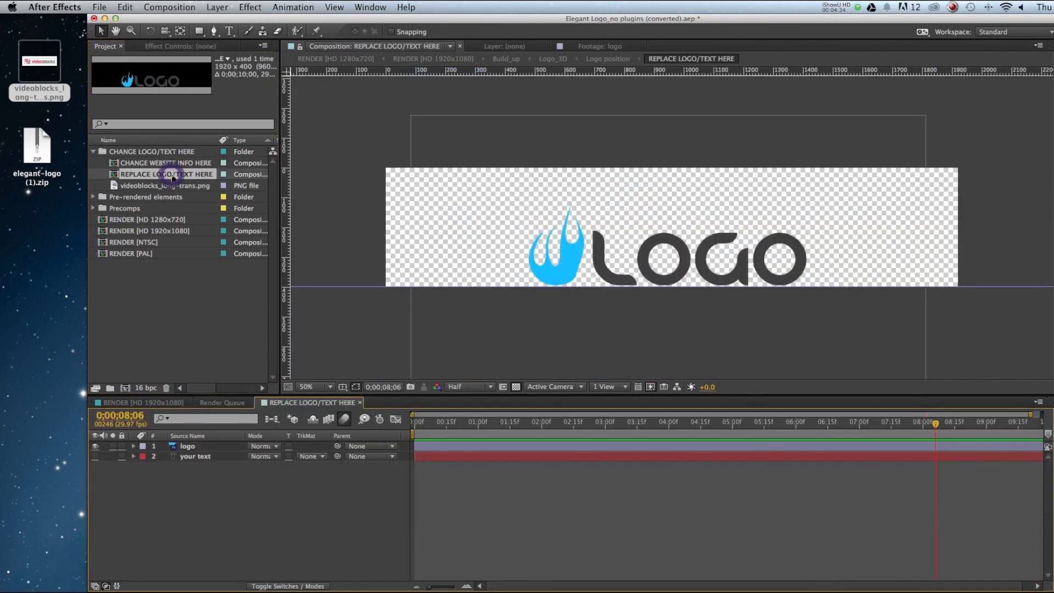
{"action": "left_click", "coordinate": [188, 448]}
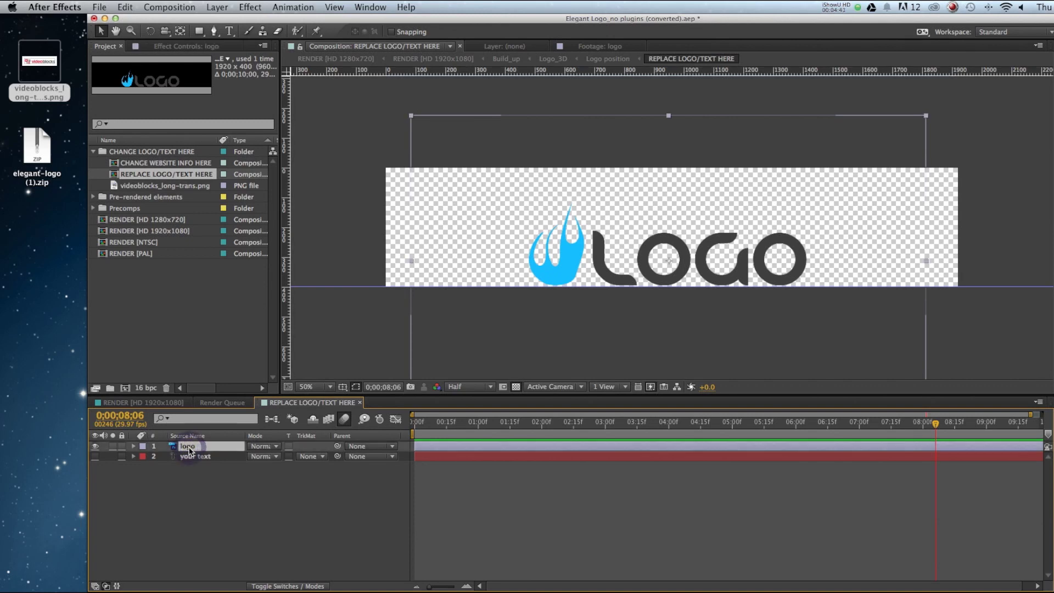
{"action": "key", "text": "Delete"}
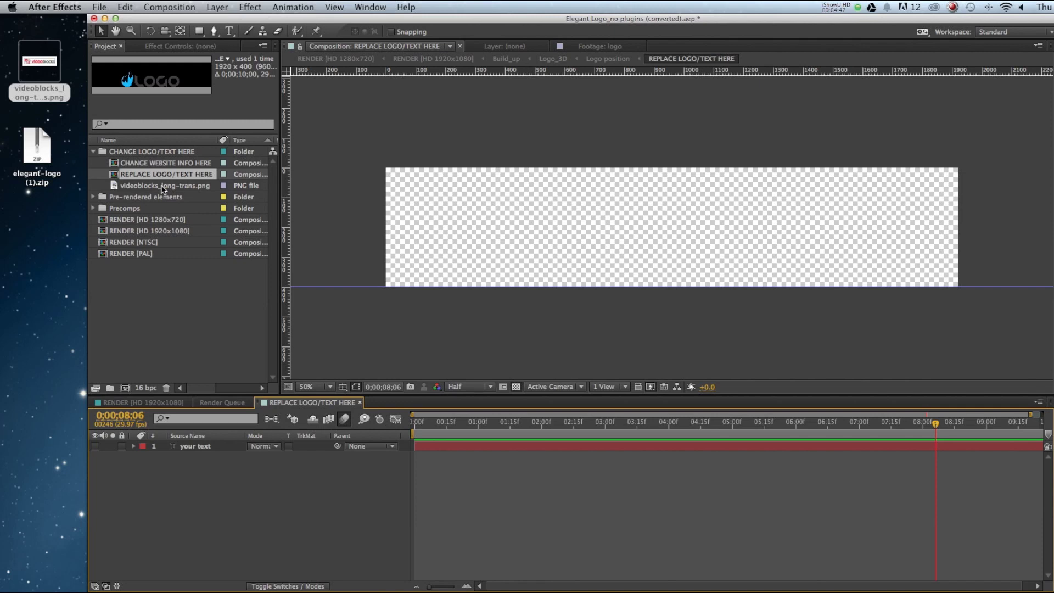
{"action": "left_click_drag", "start_coordinate": [163, 189], "coordinate": [201, 447]}
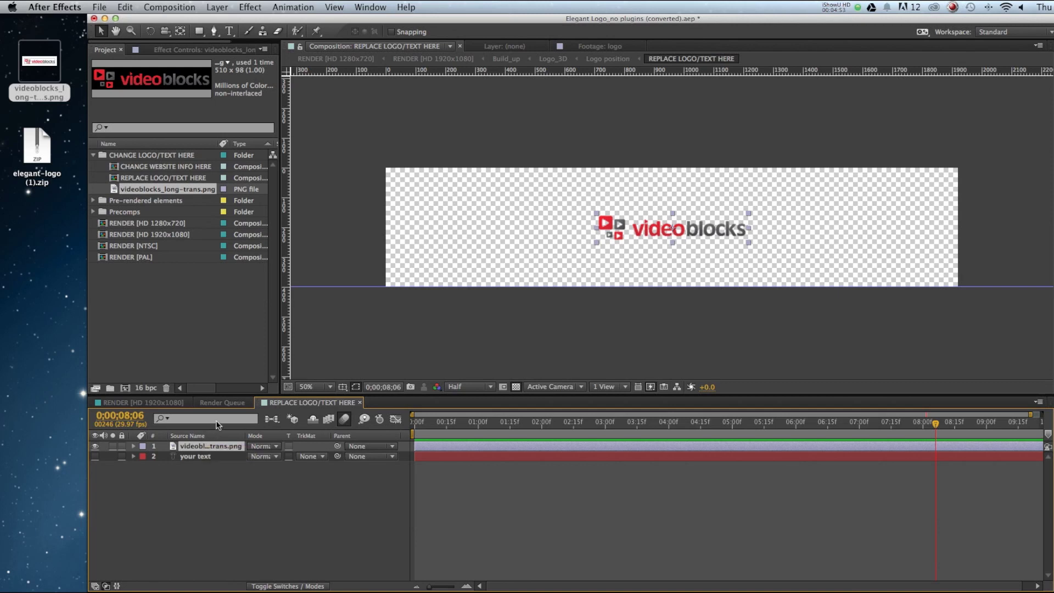
Step: Scale the videoblocks logo up to fill the frame and set viewer magnification to Fit
{"action": "left_click_drag", "start_coordinate": [598, 245], "coordinate": [468, 261]}
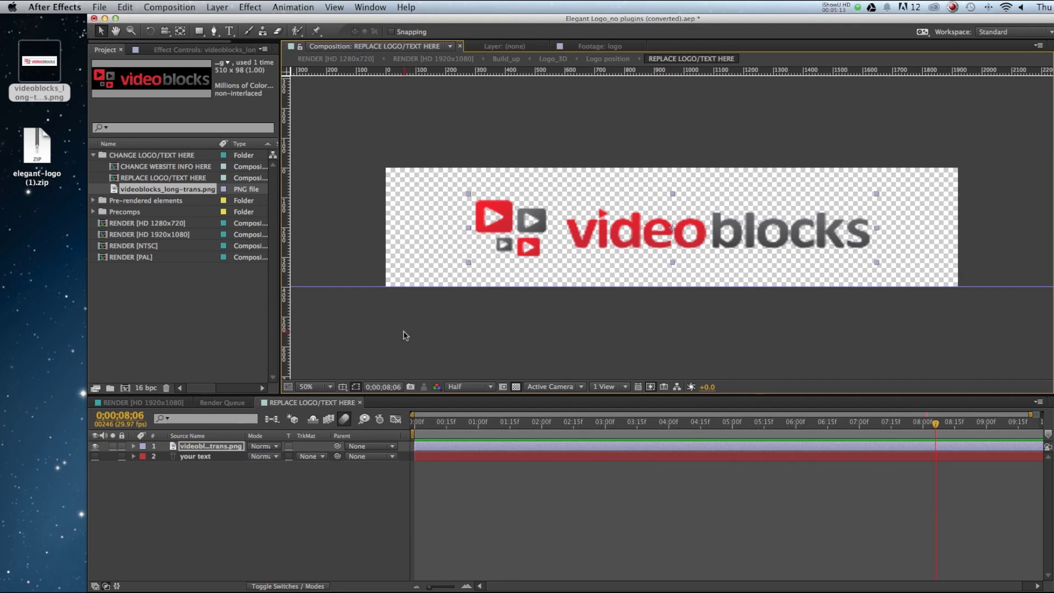
{"action": "left_click", "coordinate": [317, 391]}
{"action": "left_click", "coordinate": [324, 341]}
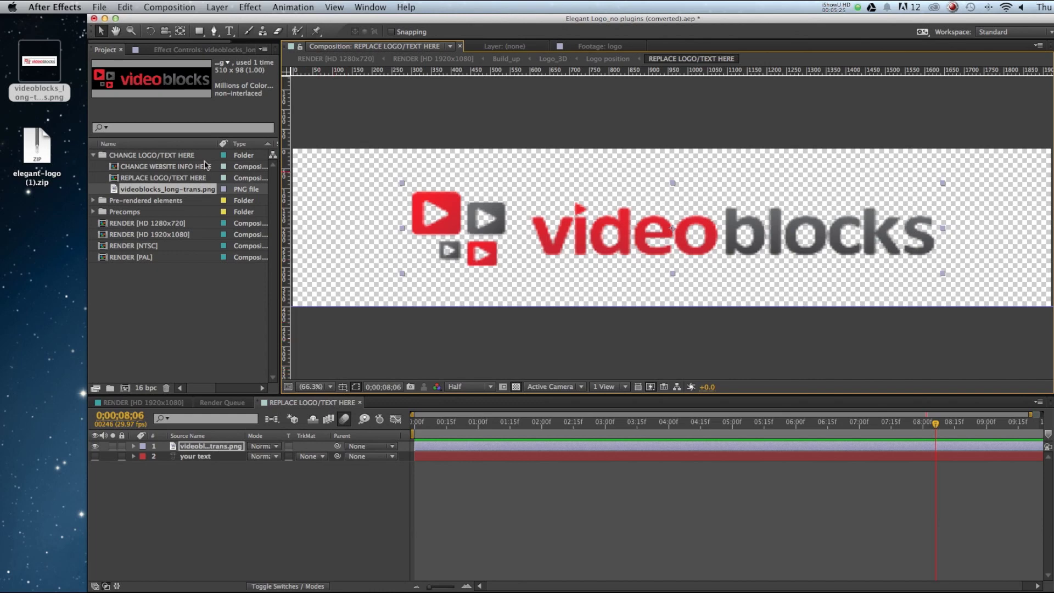
{"action": "double_click", "coordinate": [152, 167]}
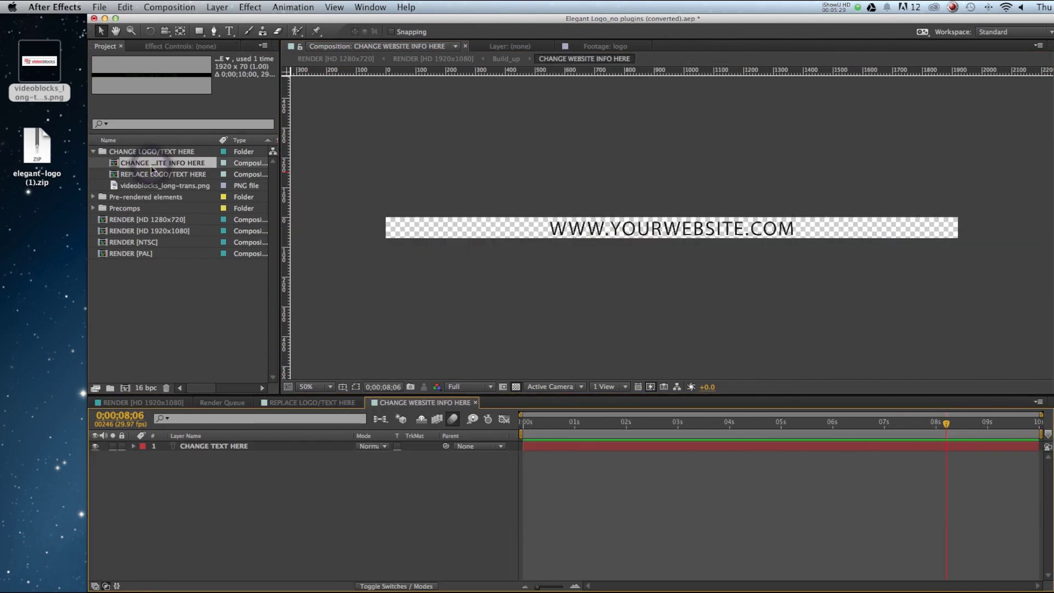
{"action": "left_click", "coordinate": [223, 447]}
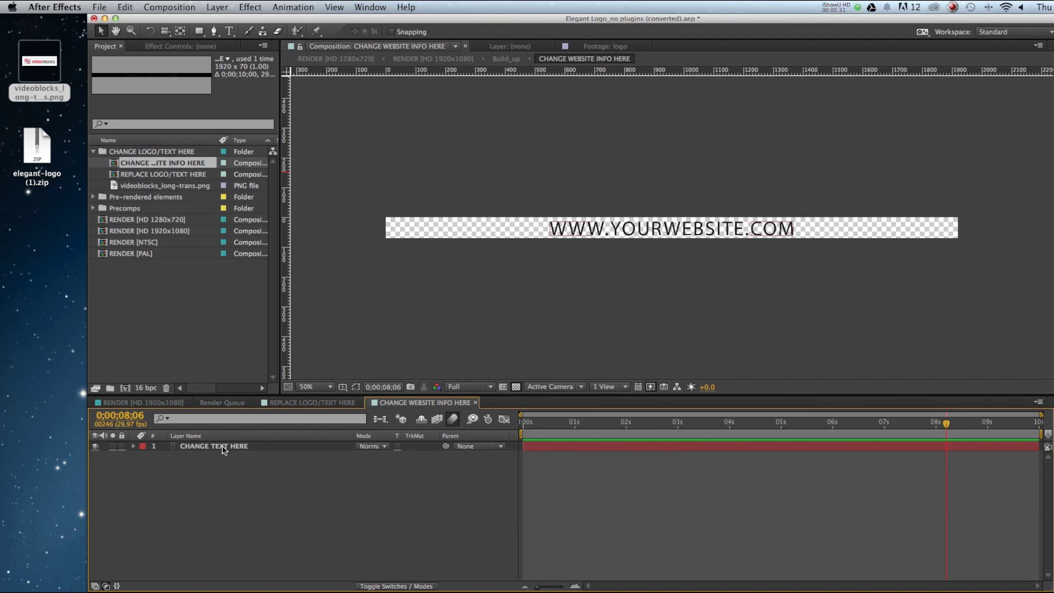
{"action": "left_click", "coordinate": [222, 448]}
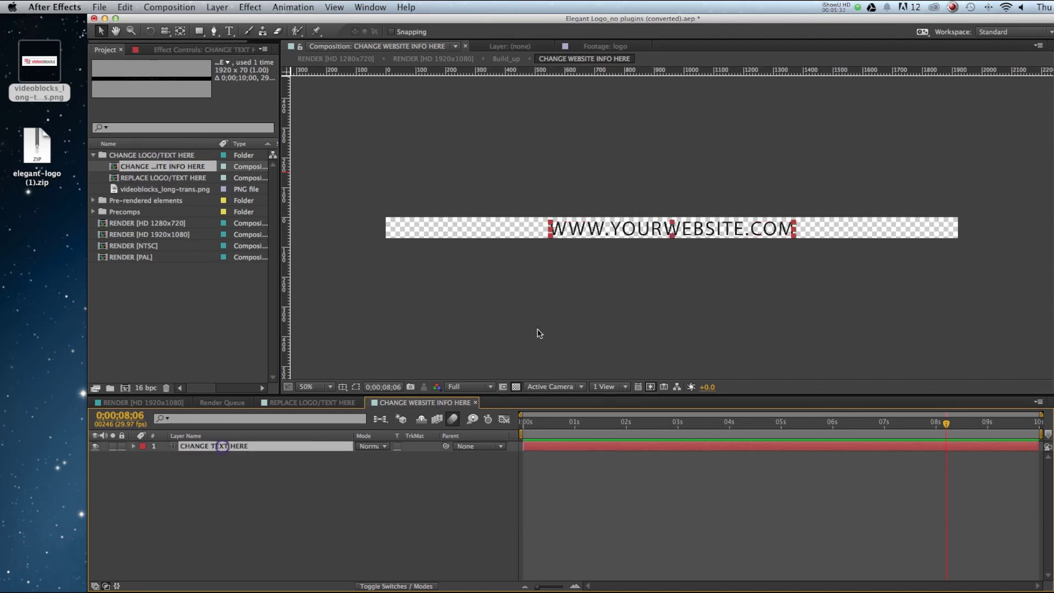
{"action": "double_click", "coordinate": [725, 229]}
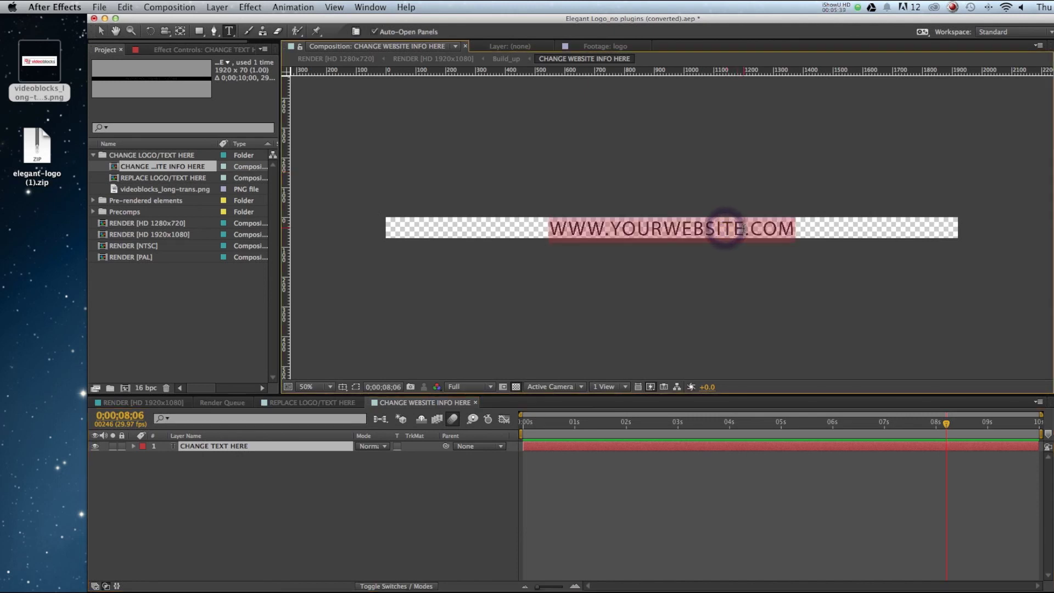
{"action": "left_click", "coordinate": [741, 229]}
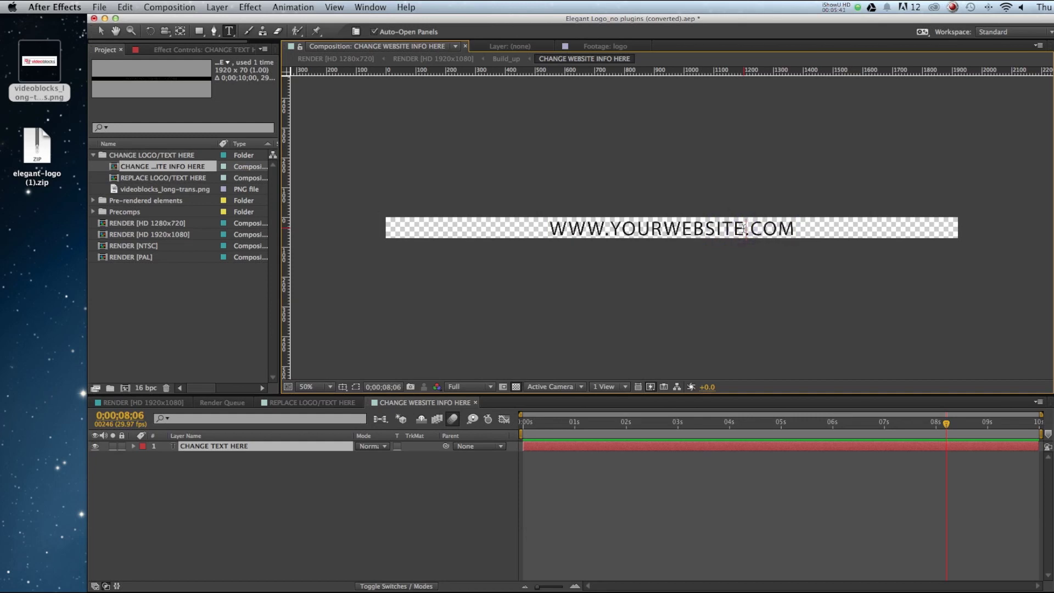
{"action": "key", "text": "BackSpace"}
{"action": "key", "text": "BackSpace"}
{"action": "key", "text": "BackSpace"}
{"action": "key", "text": "BackSpace"}
{"action": "key", "text": "BackSpace"}
{"action": "key", "text": "BackSpace"}
{"action": "key", "text": "BackSpace"}
{"action": "key", "text": "BackSpace"}
{"action": "key", "text": "BackSpace"}
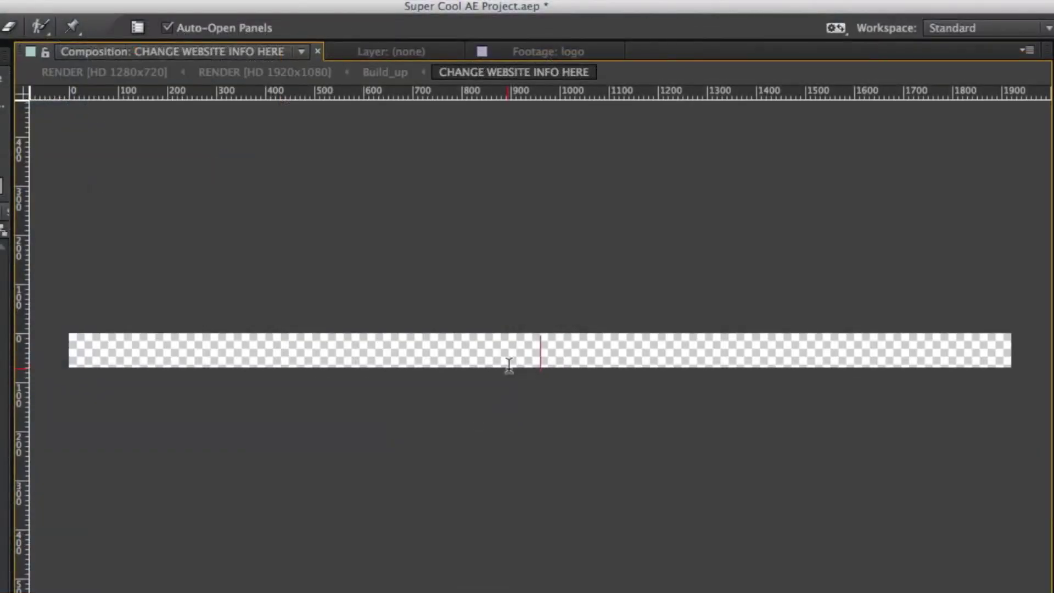
{"action": "type", "text": "WWW"}
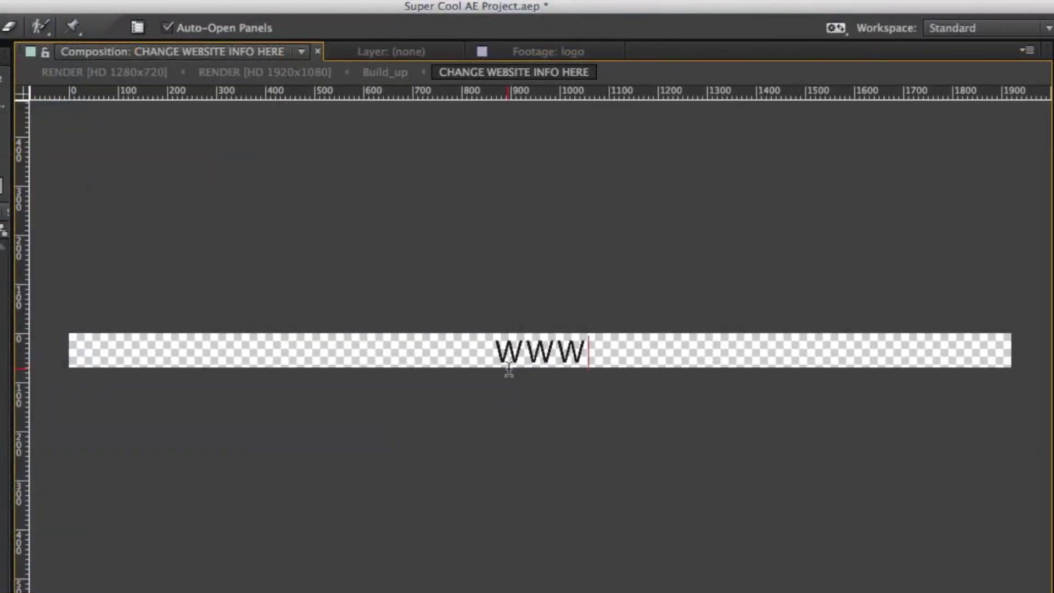
{"action": "type", "text": ".VIDEOBLOCKS"}
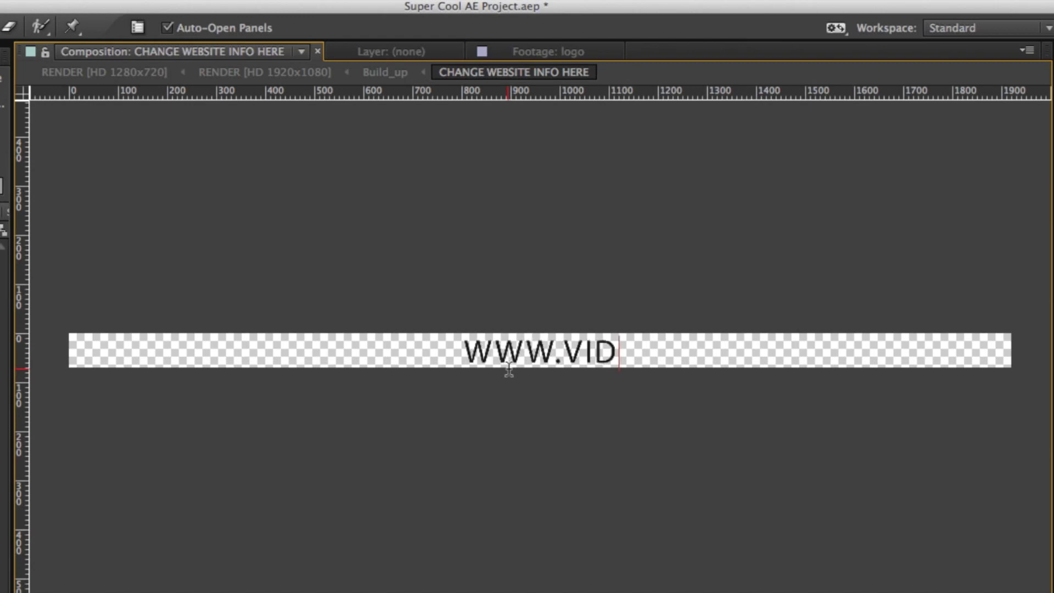
{"action": "type", "text": ".COM"}
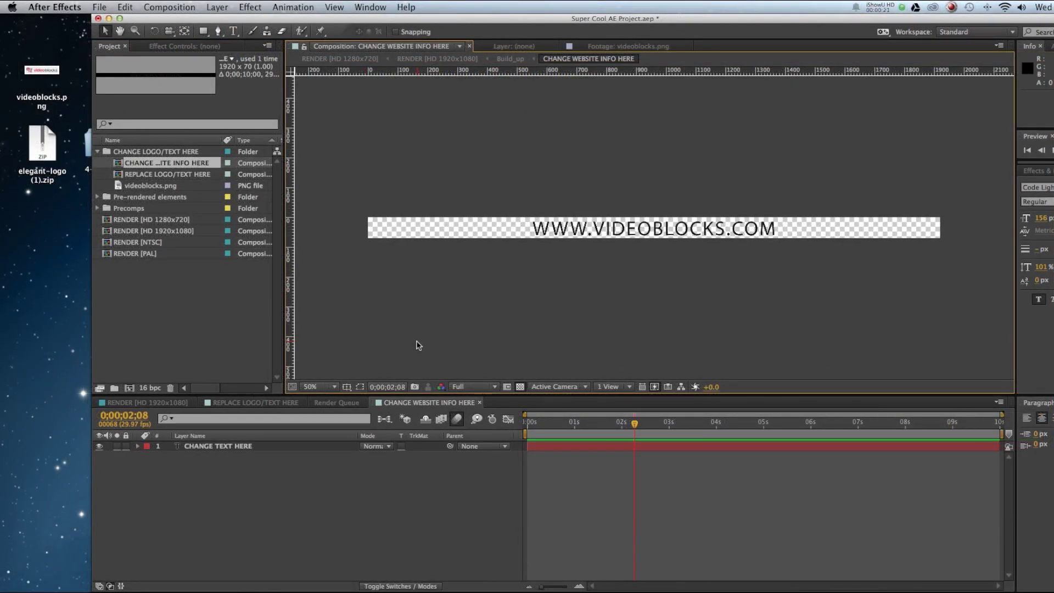
{"action": "double_click", "coordinate": [474, 230]}
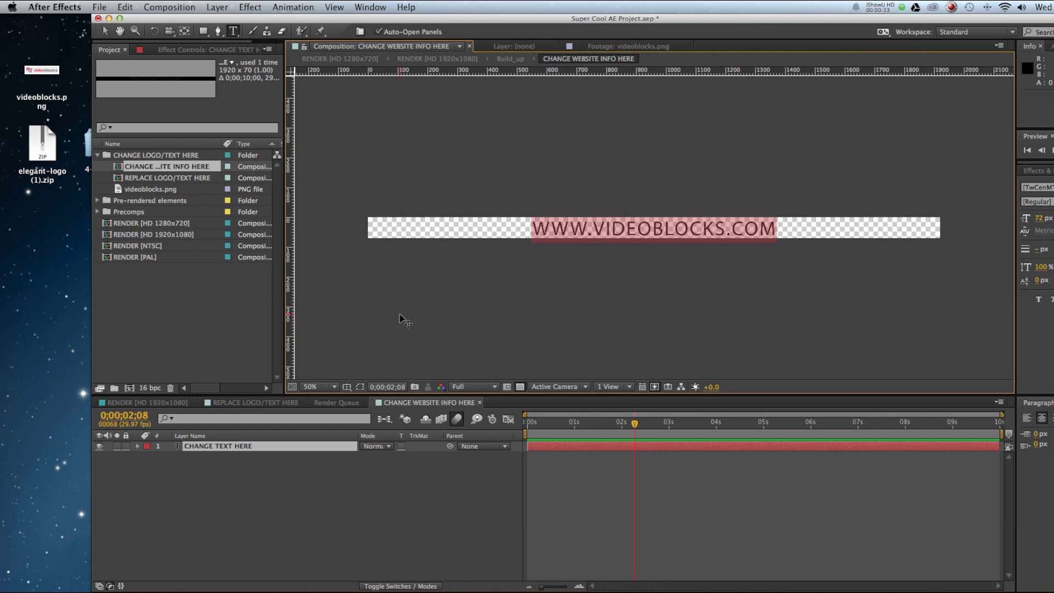
Step: Open RENDER [HD 1920x1080] and preview the logo animation at about 4 s and 7 s
{"action": "left_click", "coordinate": [178, 236]}
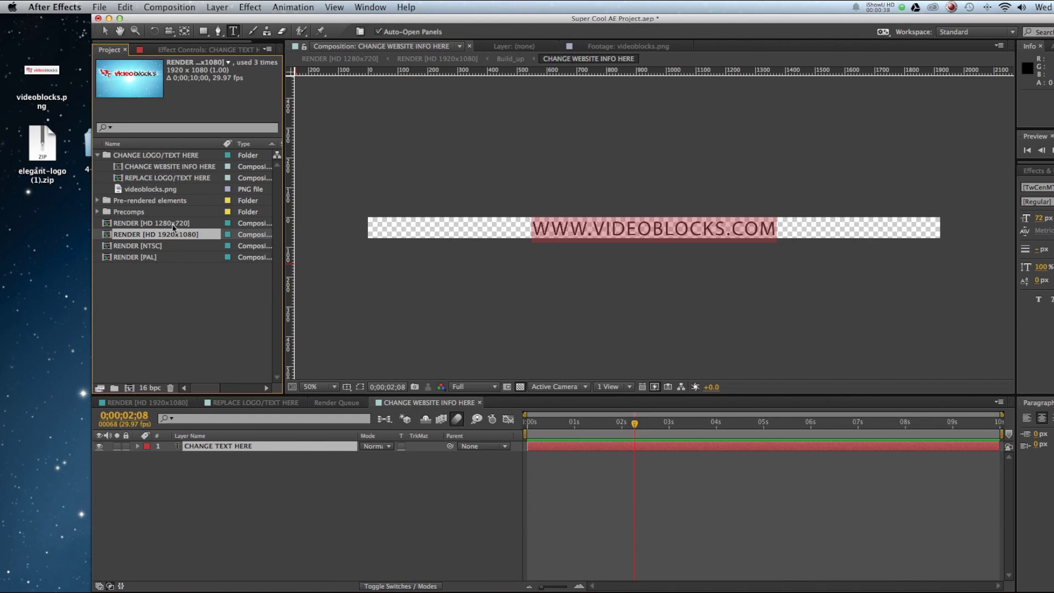
{"action": "left_click", "coordinate": [174, 224]}
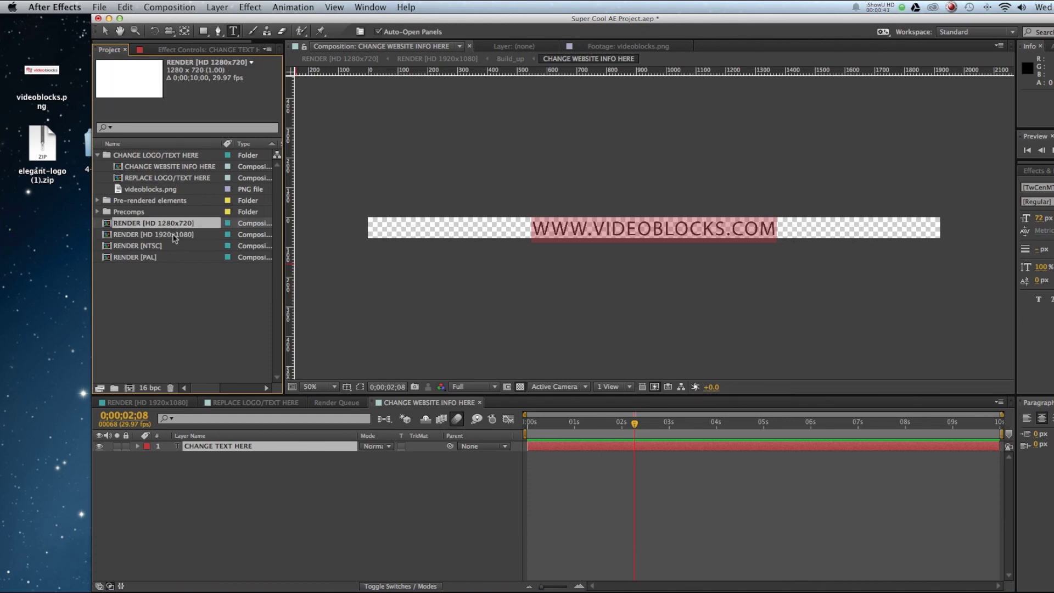
{"action": "double_click", "coordinate": [174, 236]}
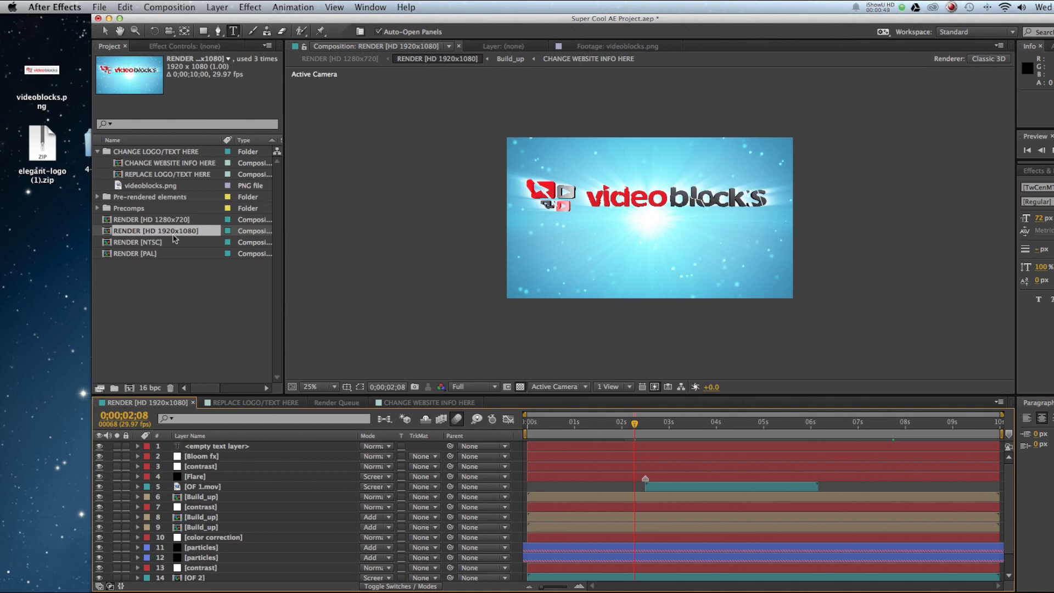
{"action": "left_click", "coordinate": [727, 435]}
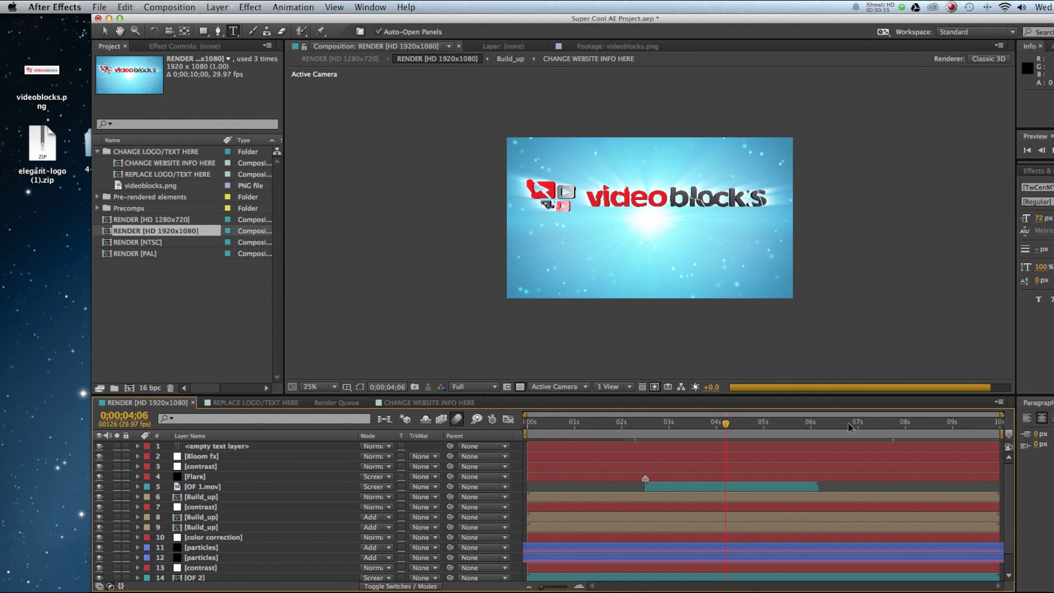
{"action": "left_click", "coordinate": [888, 423]}
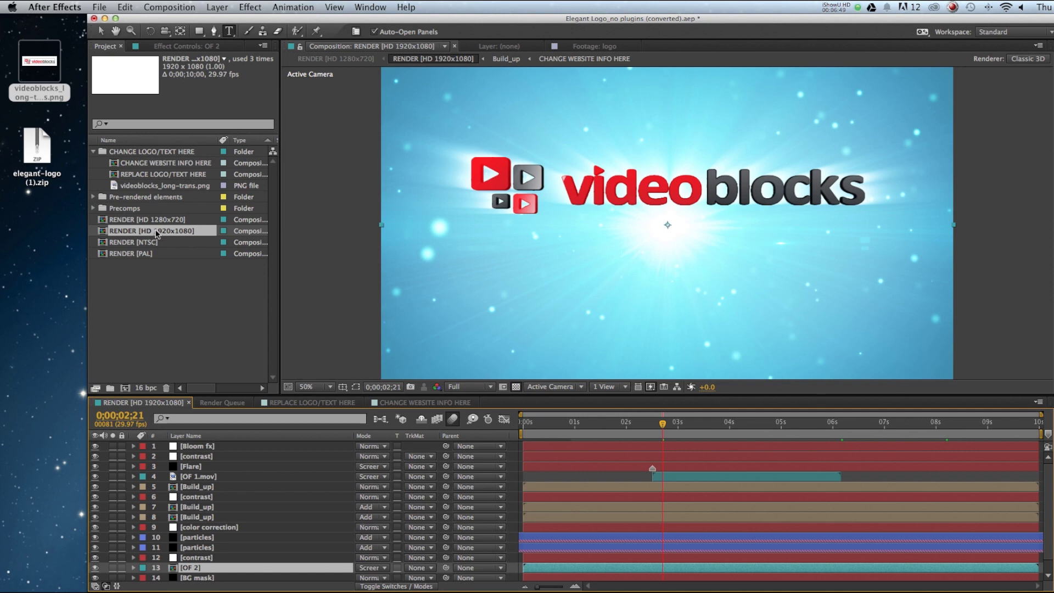
{"action": "left_click", "coordinate": [193, 231]}
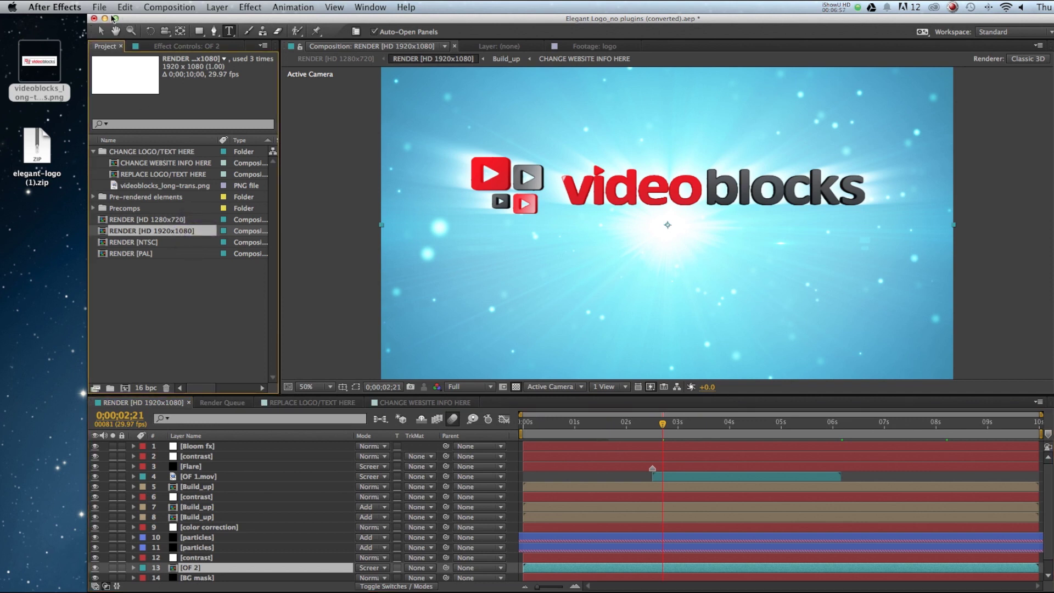
Step: Add the RENDER [HD 1920x1080] composition to the Render Queue via File > Export
{"action": "left_click", "coordinate": [101, 7]}
{"action": "mouse_move", "coordinate": [154, 175]}
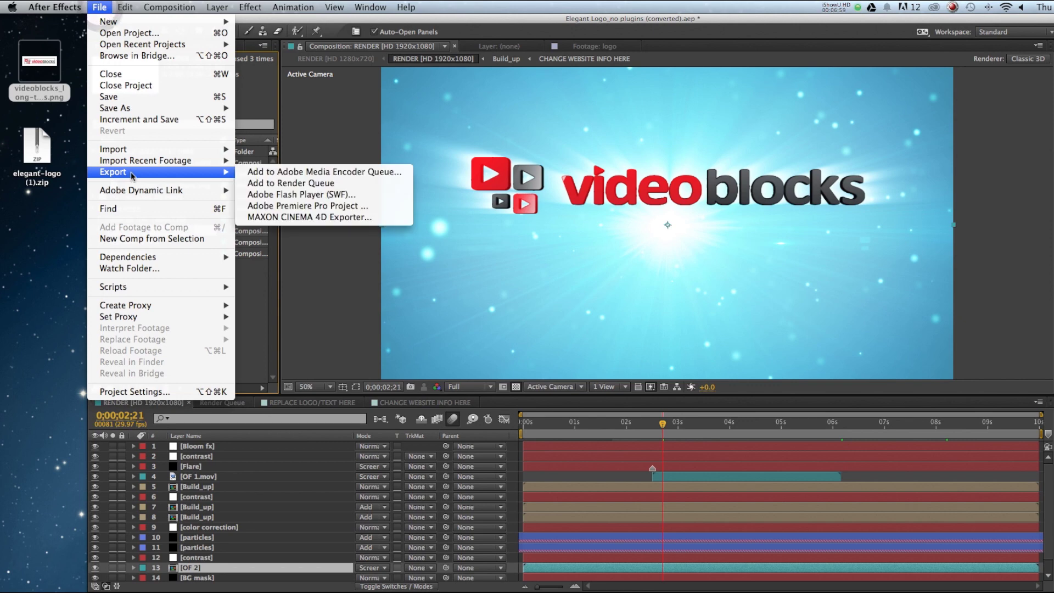
{"action": "left_click", "coordinate": [272, 187]}
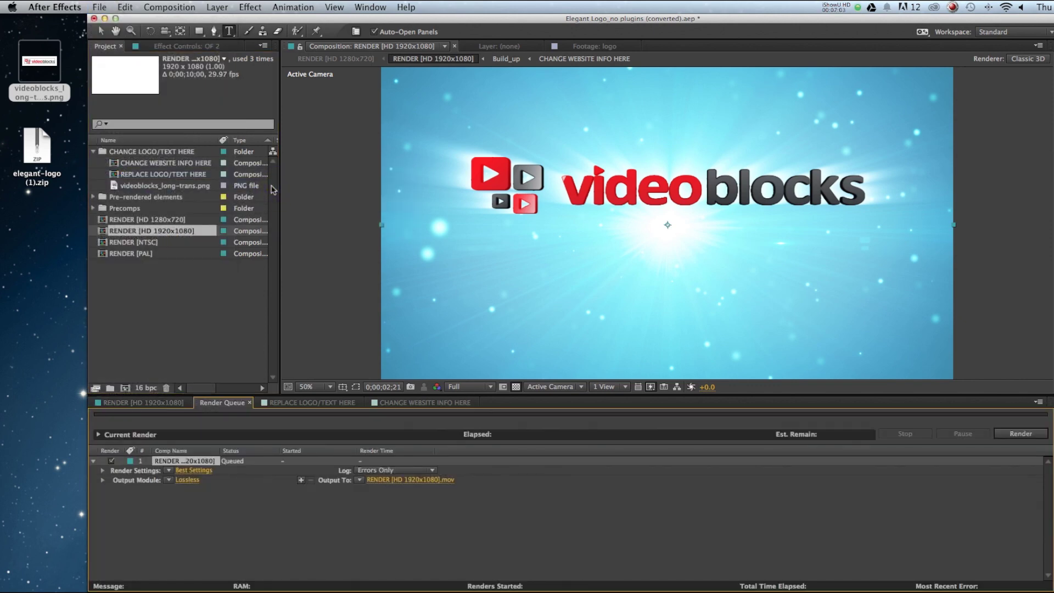
{"action": "left_click", "coordinate": [173, 7]}
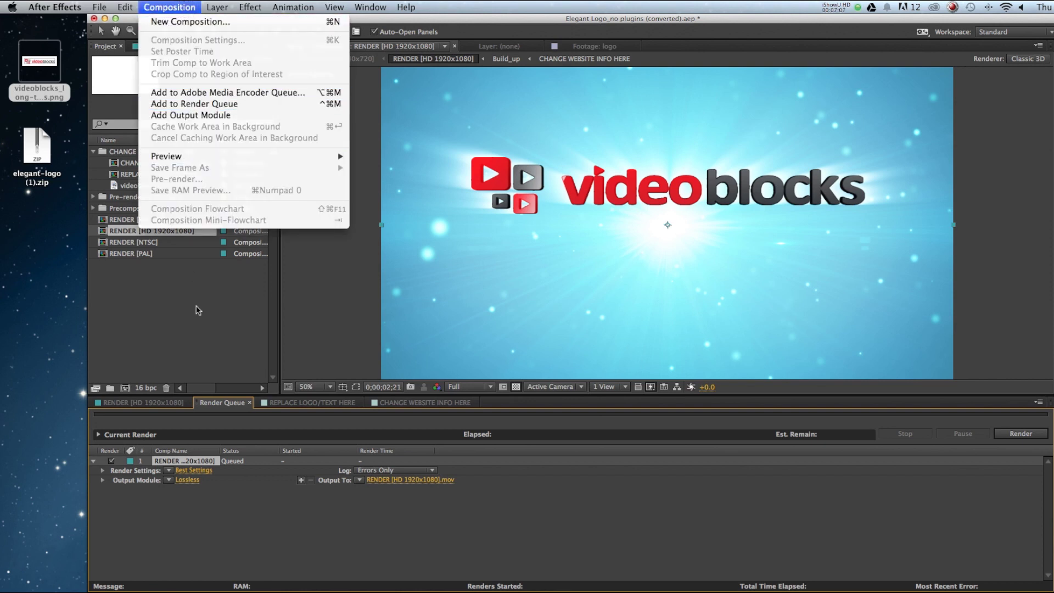
{"action": "left_click", "coordinate": [209, 325]}
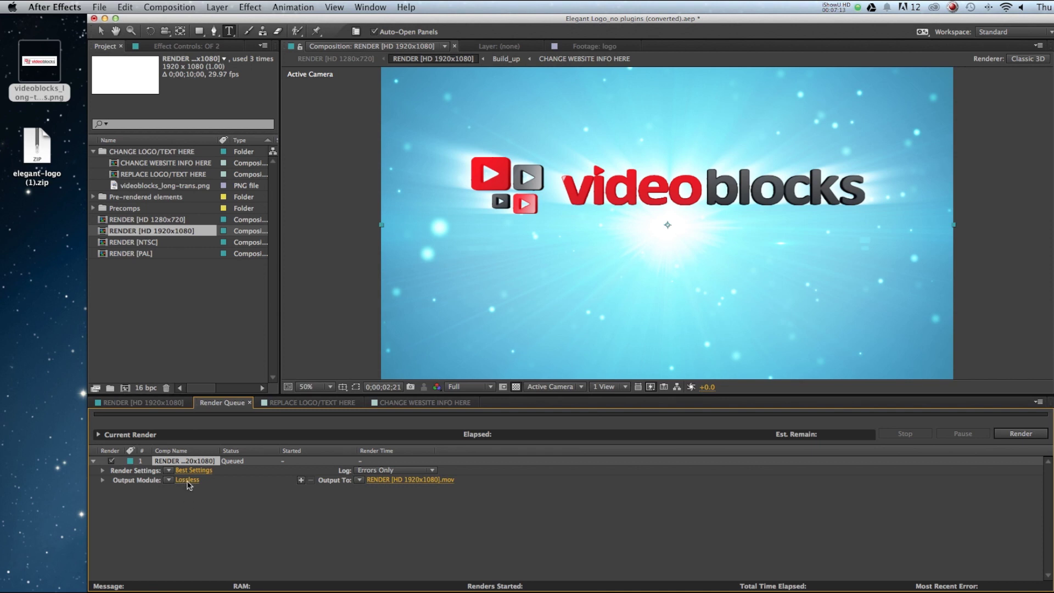
{"action": "left_click", "coordinate": [187, 480]}
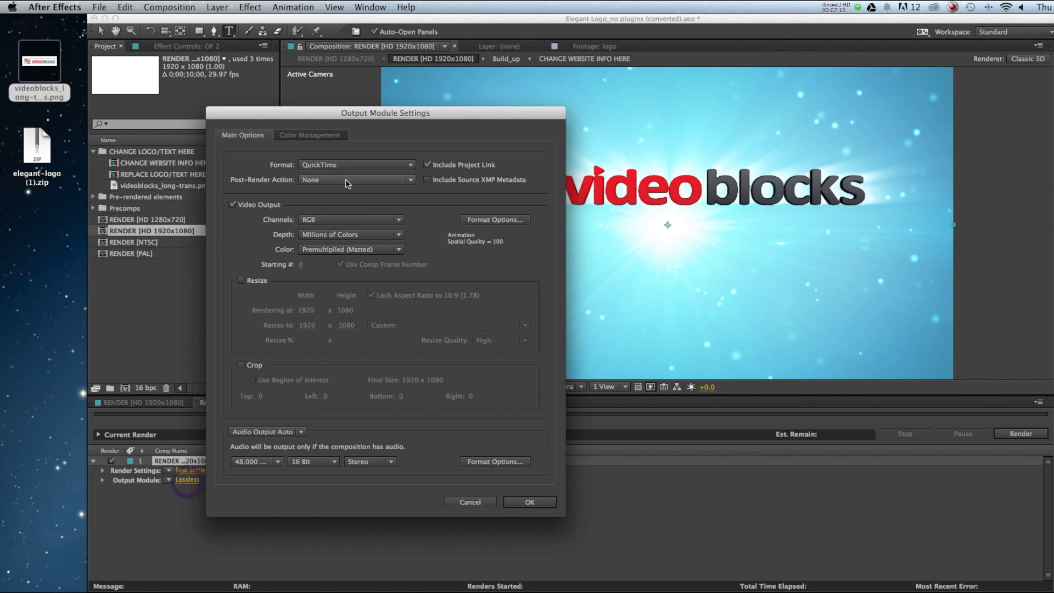
Step: Set the output module to QuickTime format with the H.264 video codec and confirm
{"action": "left_click", "coordinate": [408, 165]}
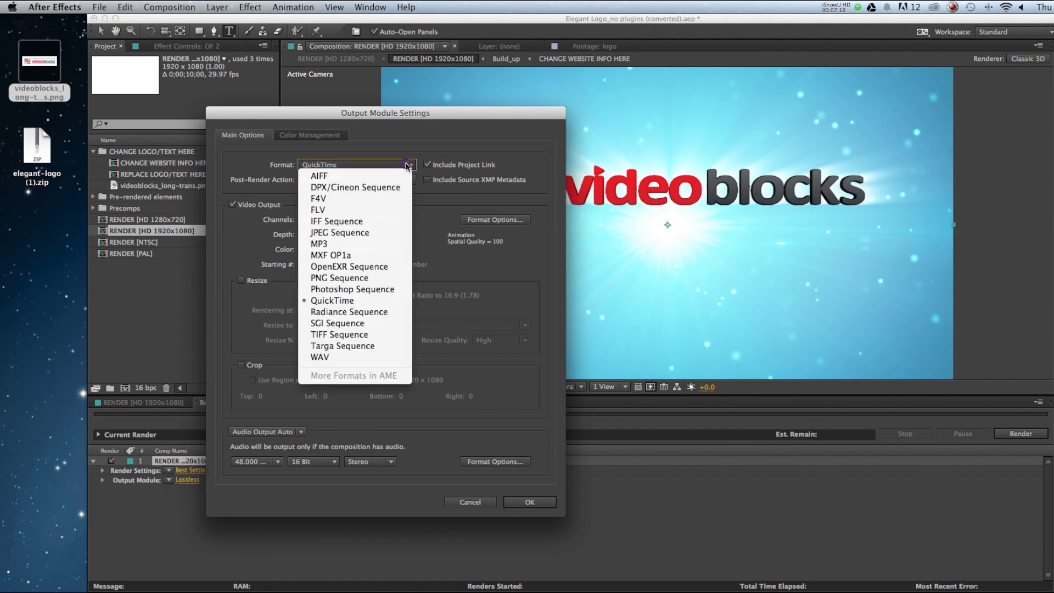
{"action": "left_click", "coordinate": [424, 228]}
{"action": "left_click", "coordinate": [472, 222]}
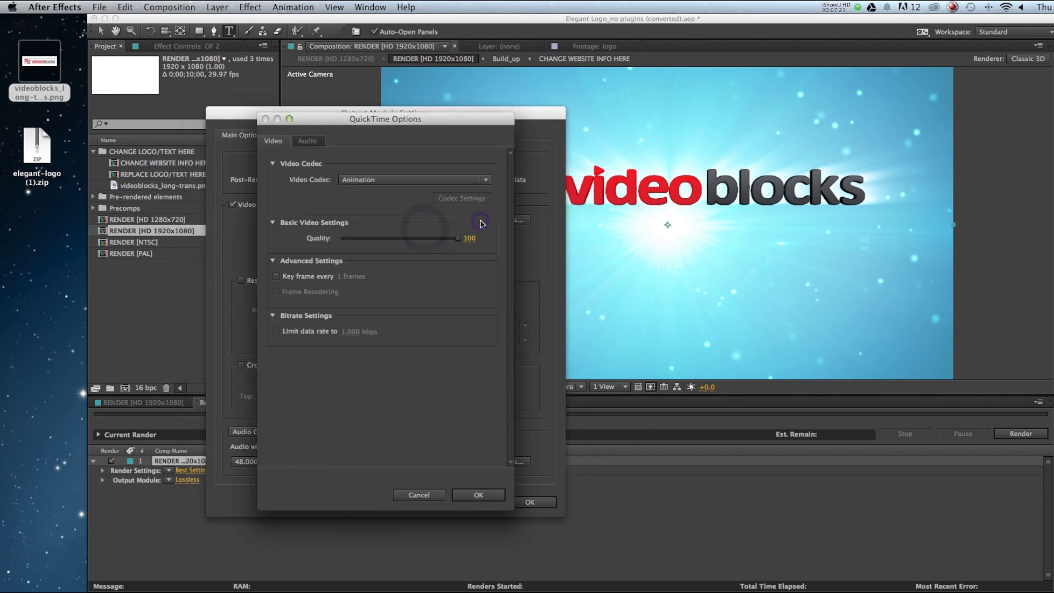
{"action": "left_click", "coordinate": [425, 185]}
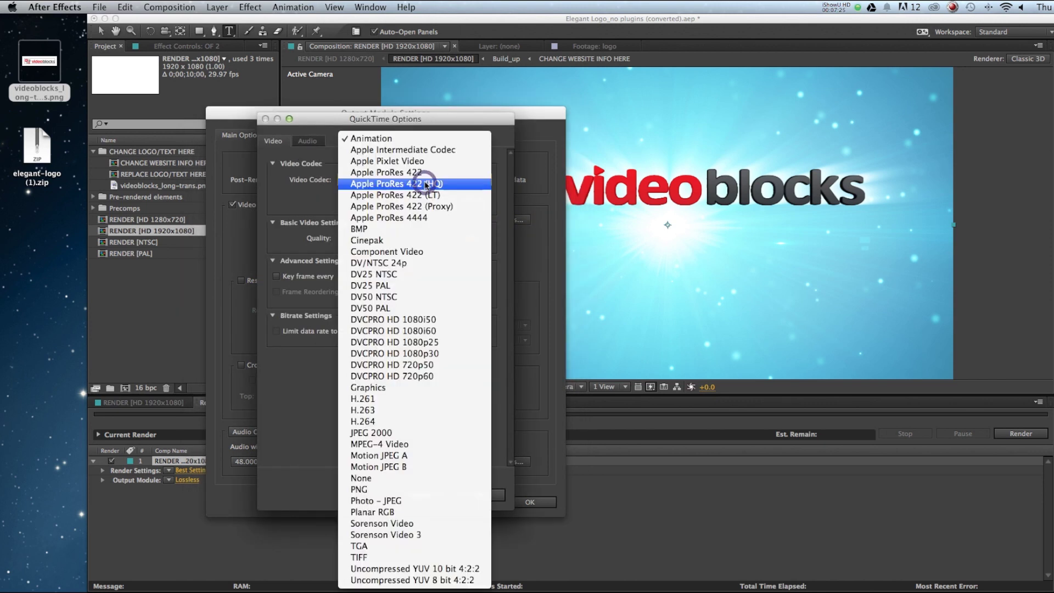
{"action": "left_click", "coordinate": [402, 422]}
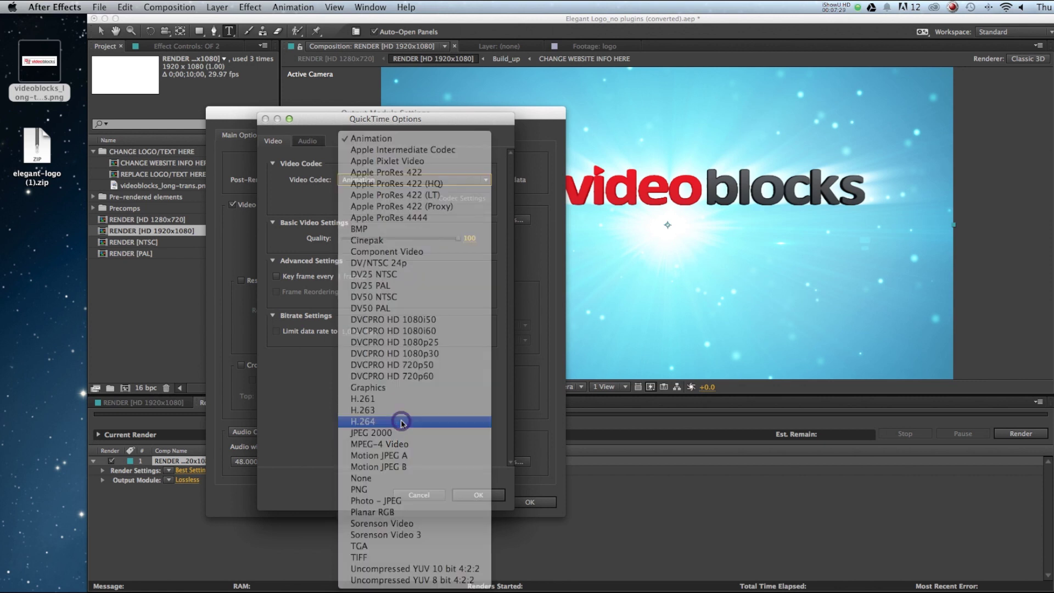
{"action": "left_click", "coordinate": [483, 496]}
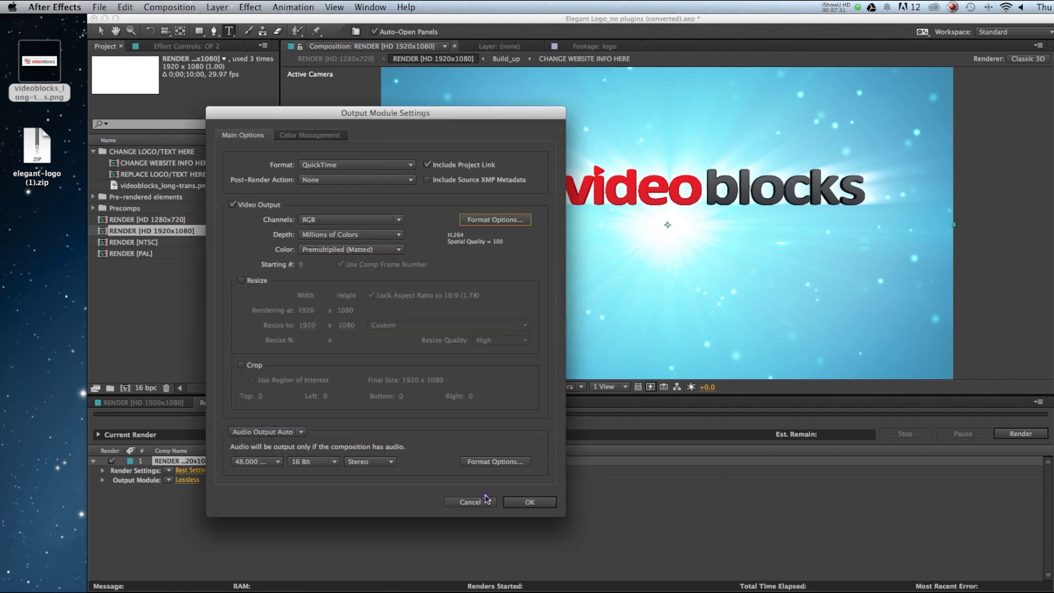
{"action": "left_click", "coordinate": [529, 502]}
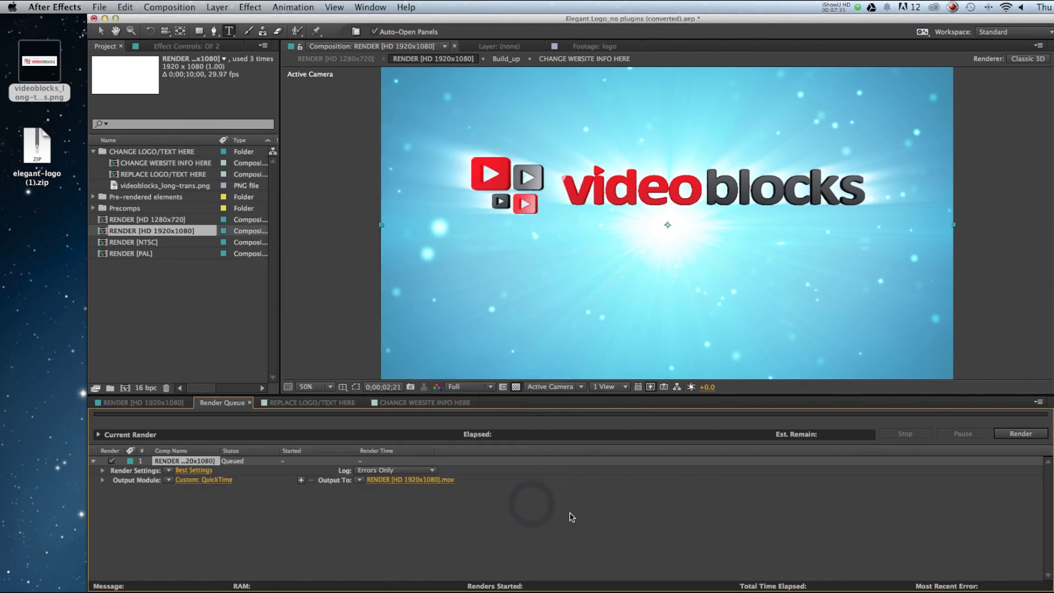
Step: Name the output 'Super Cool Tutorial' on the Desktop, overwriting the existing movie
{"action": "left_click", "coordinate": [389, 481]}
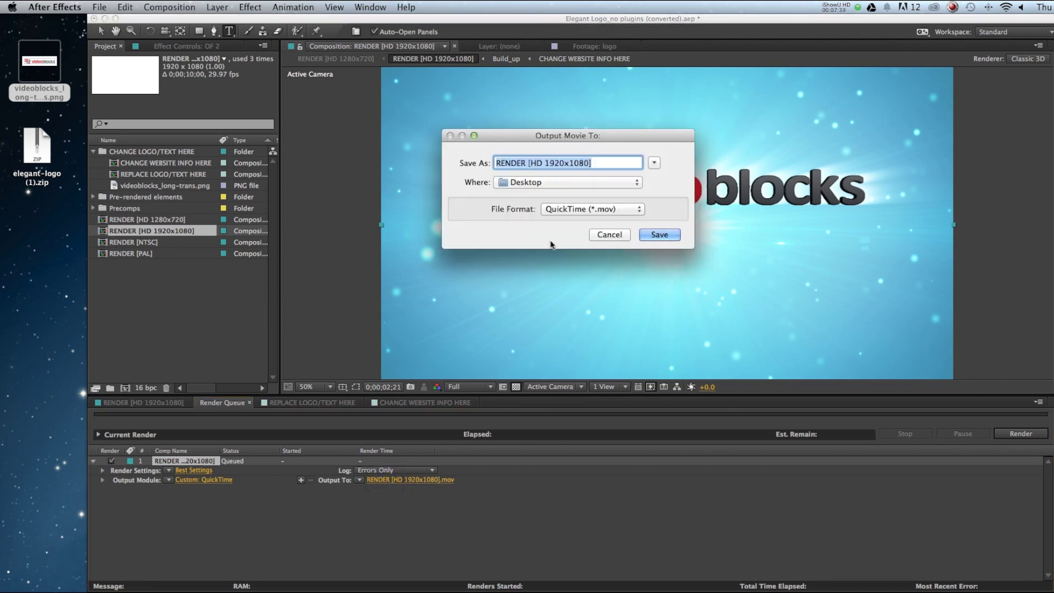
{"action": "key", "text": "BackSpace"}
{"action": "type", "text": "Supe"}
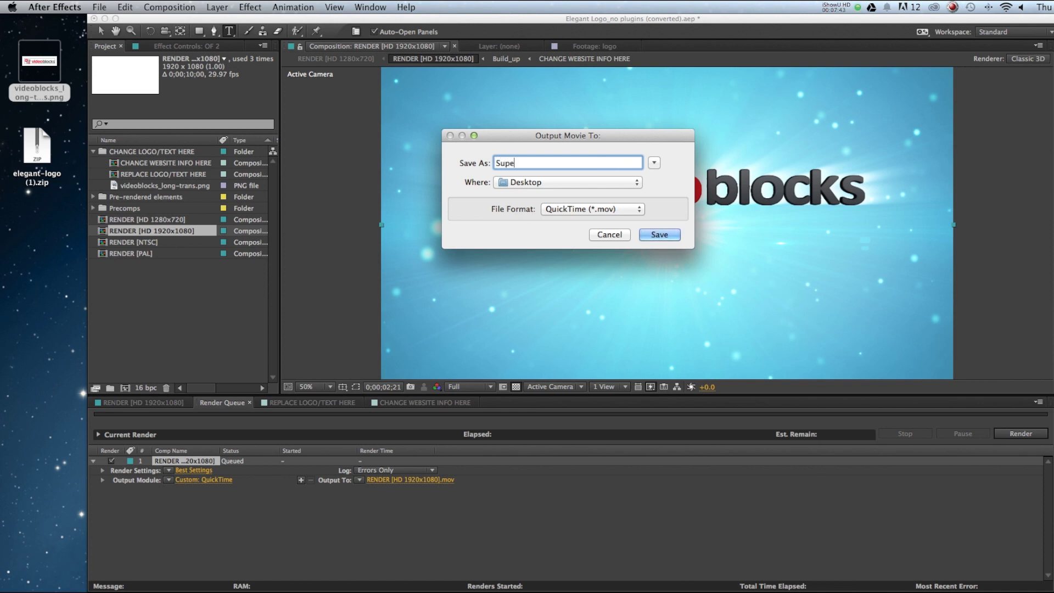
{"action": "type", "text": "r Cool Tutorial"}
{"action": "left_click", "coordinate": [659, 236]}
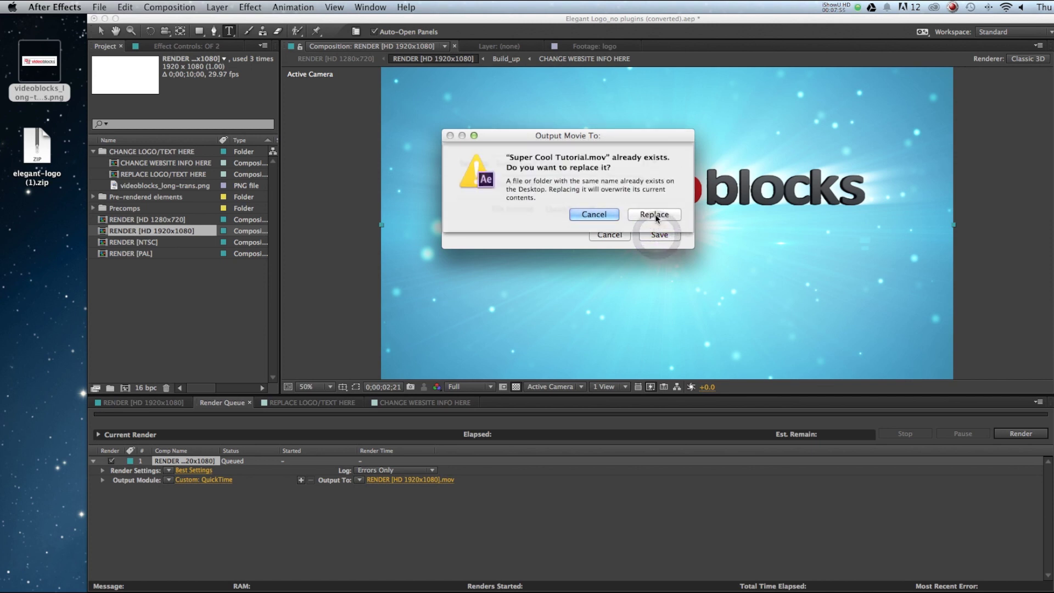
{"action": "left_click", "coordinate": [655, 214]}
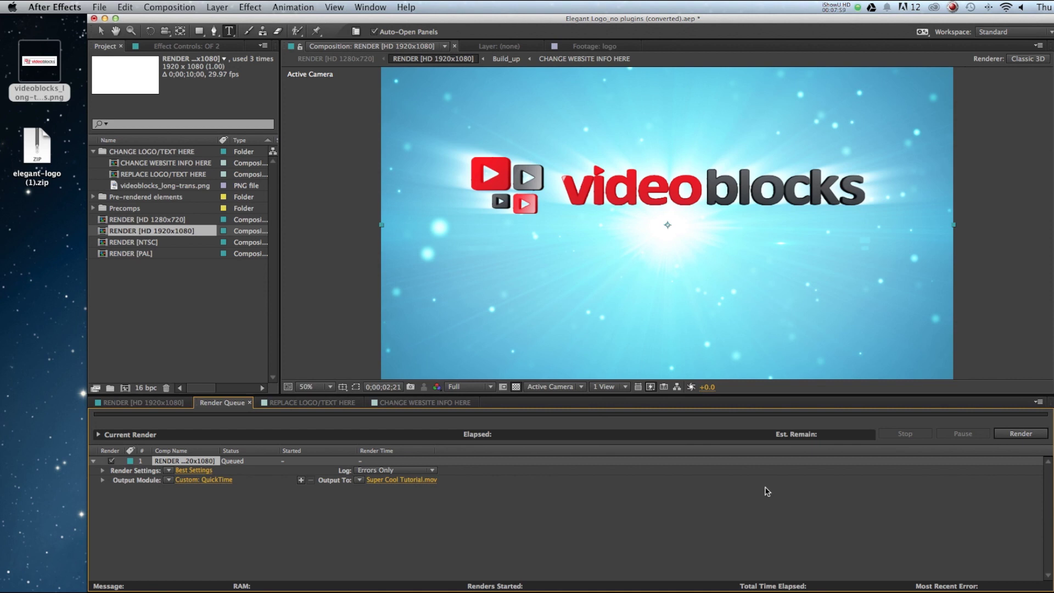
Step: Render the queued composition to Super Cool Tutorial.mov, then return to the Finder desktop
{"action": "left_click", "coordinate": [1012, 435]}
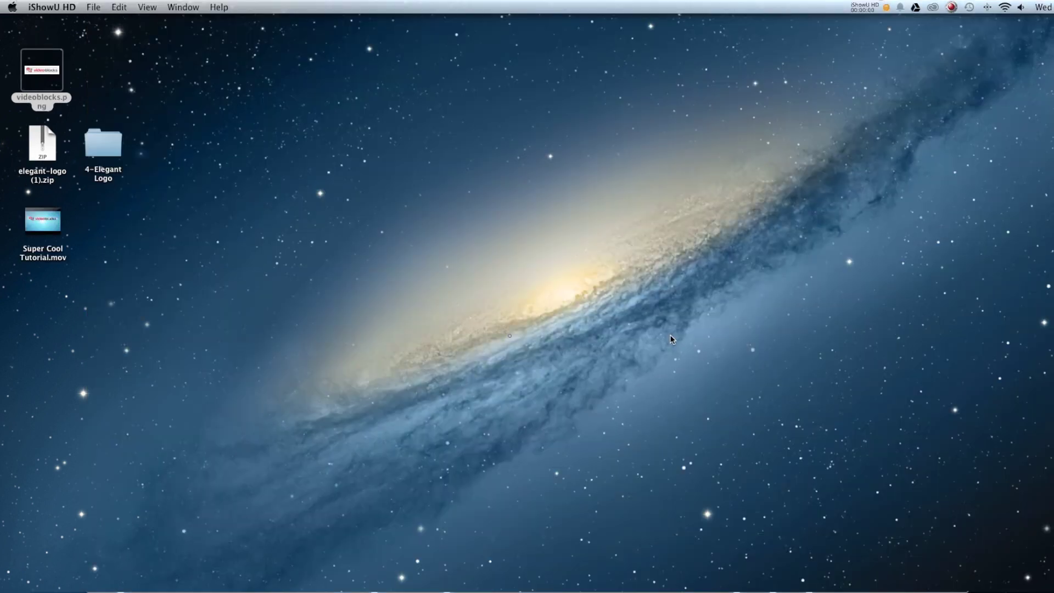
{"action": "left_click", "coordinate": [668, 337]}
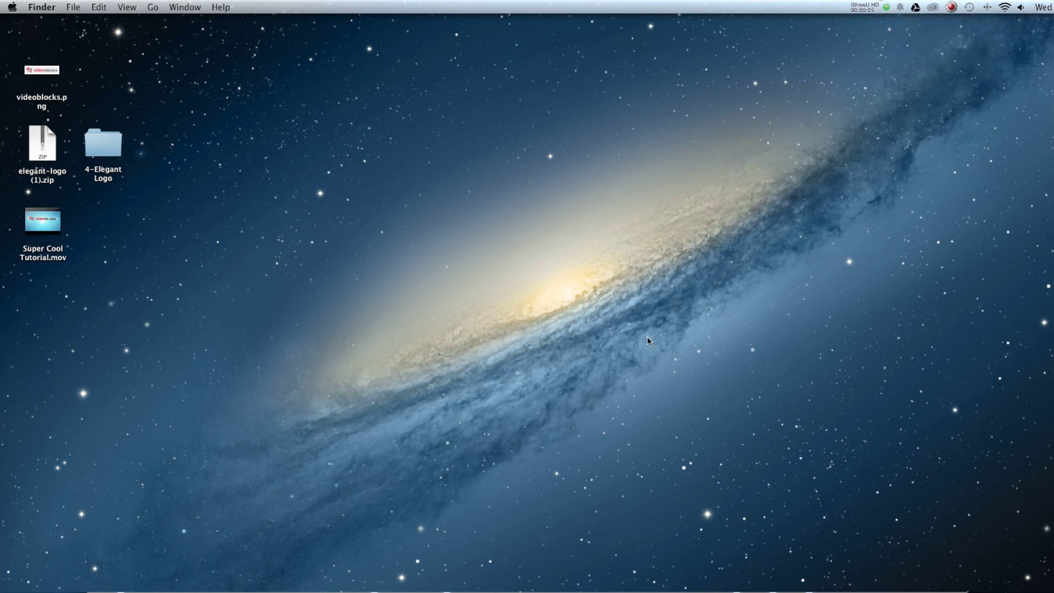
Step: Play Super Cool Tutorial.mov from the desktop in QuickTime Player
{"action": "double_click", "coordinate": [41, 251]}
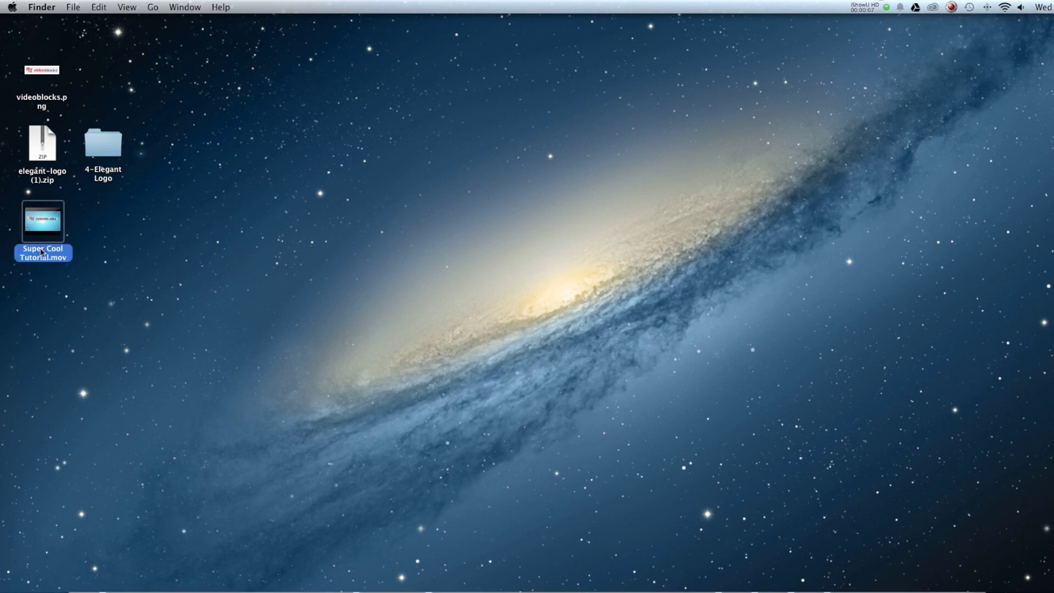